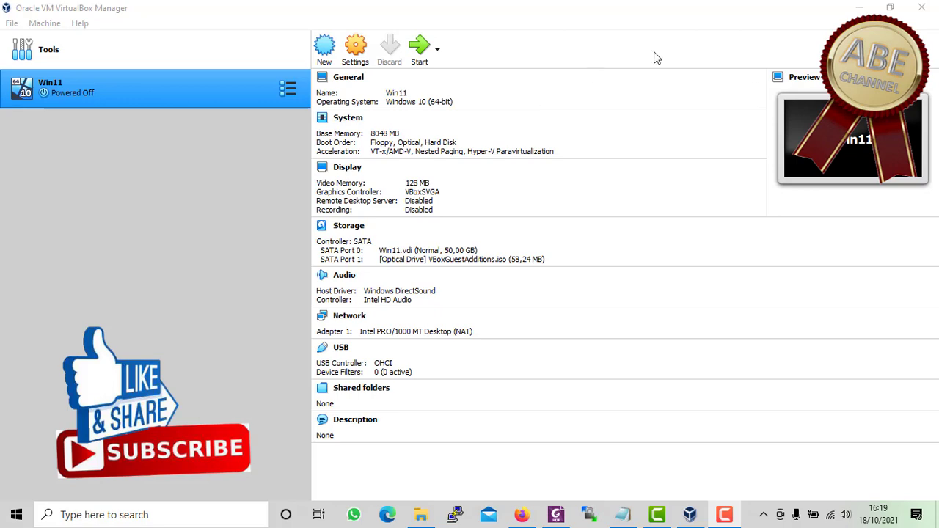
- Open the slackware-12.0-iso listing on the Slackware mirror and highlight the install-d1 ISO size
left_click(522, 514)
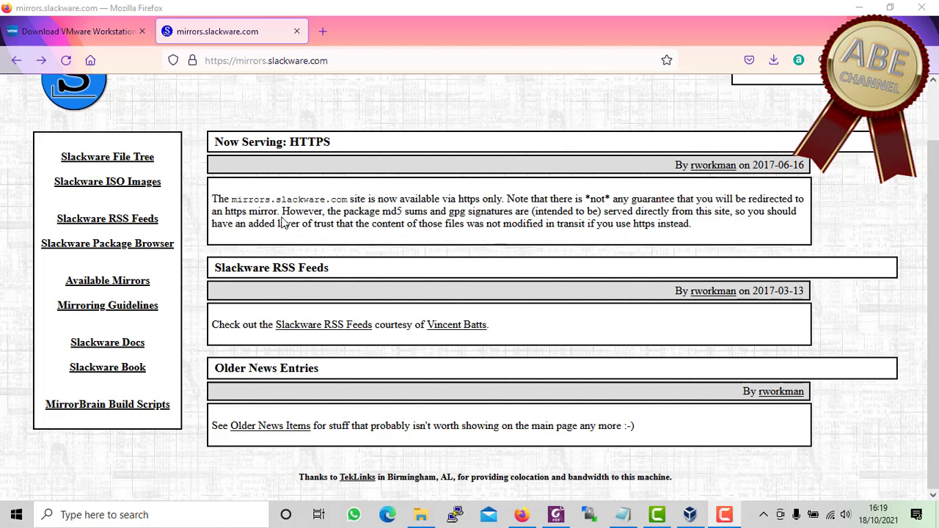
left_click(129, 183)
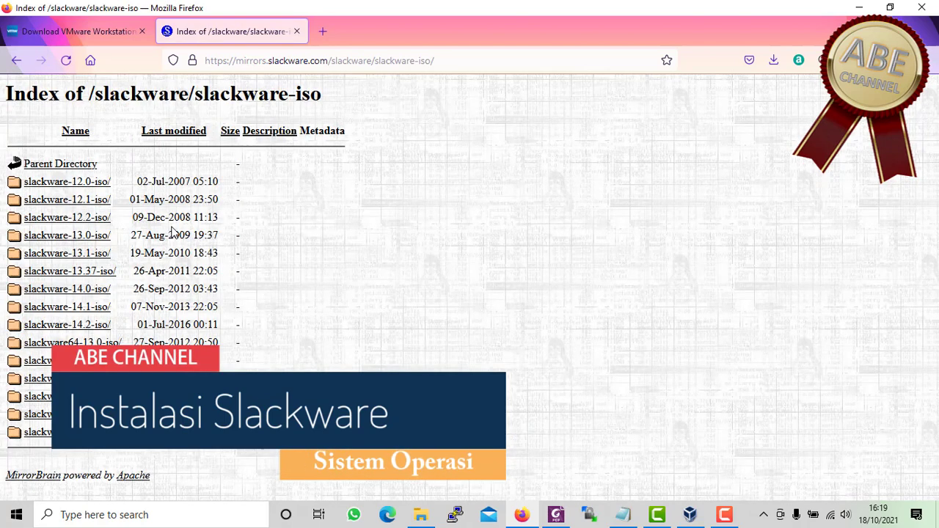
left_click(83, 186)
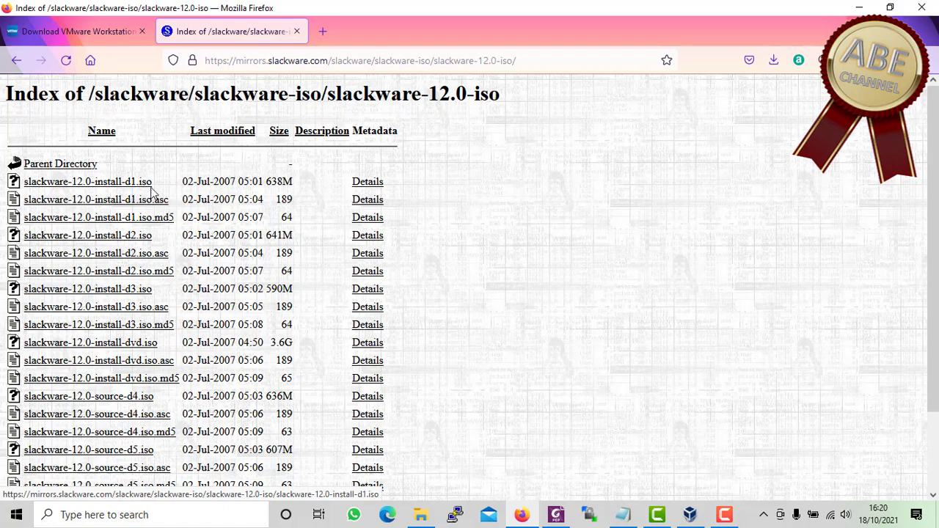
left_click_drag(299, 182, 254, 181)
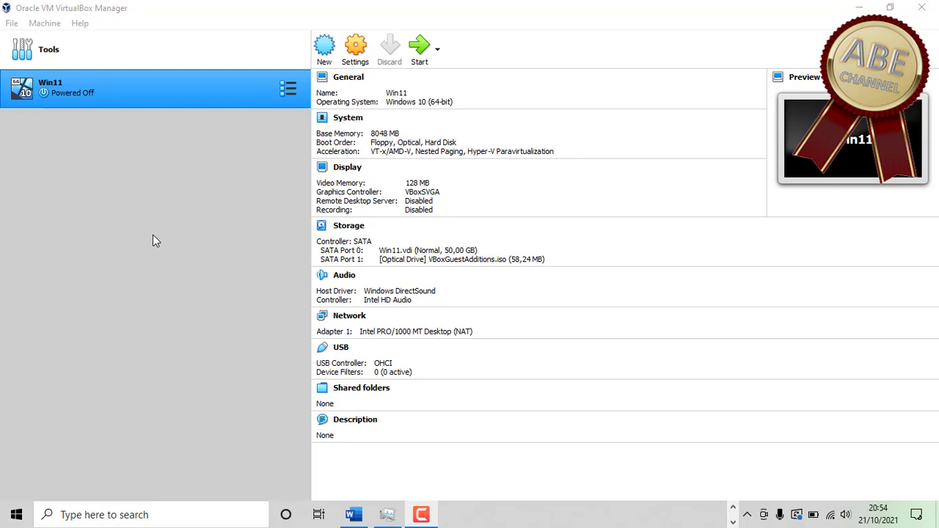
- Start a new VM named slackware of type Linux, version Linux 2.6 / 3.x / 4.x (64-bit)
left_click(325, 49)
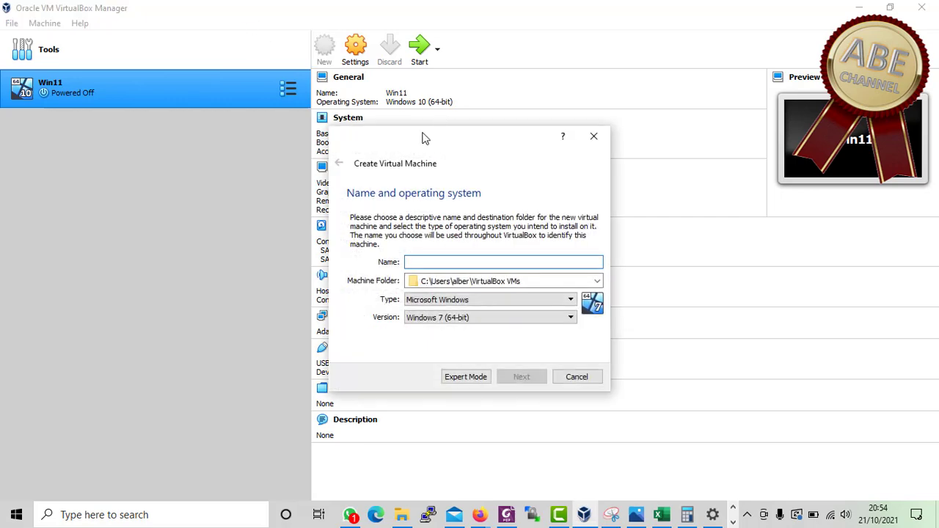
left_click_drag(422, 138, 494, 110)
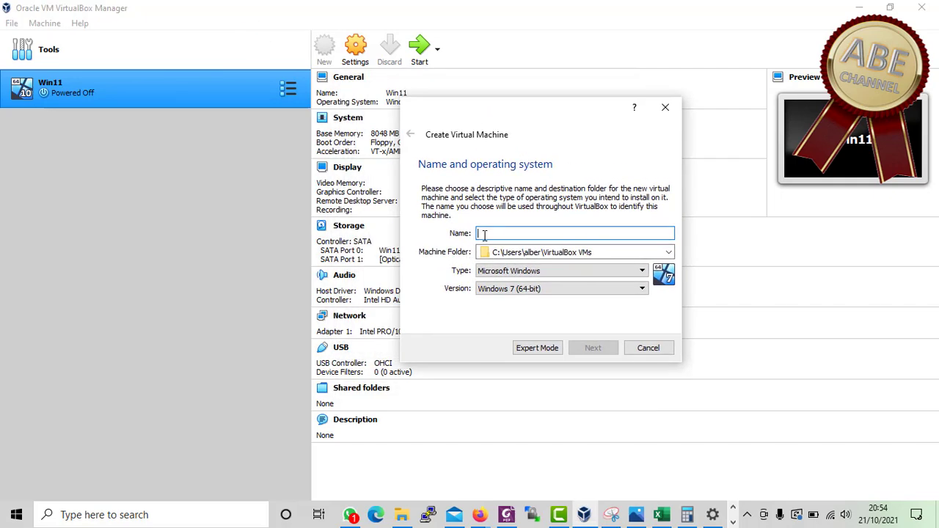
type("sh")
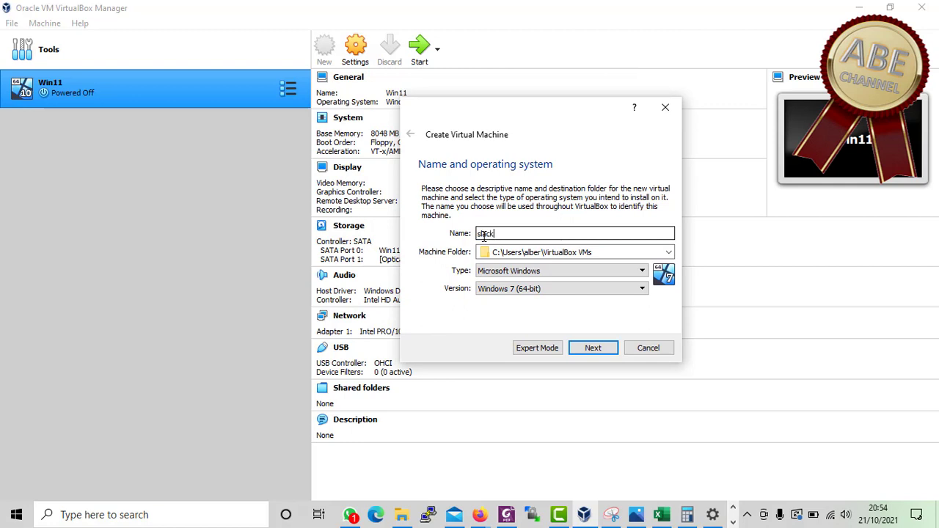
left_click(510, 271)
left_click(486, 291)
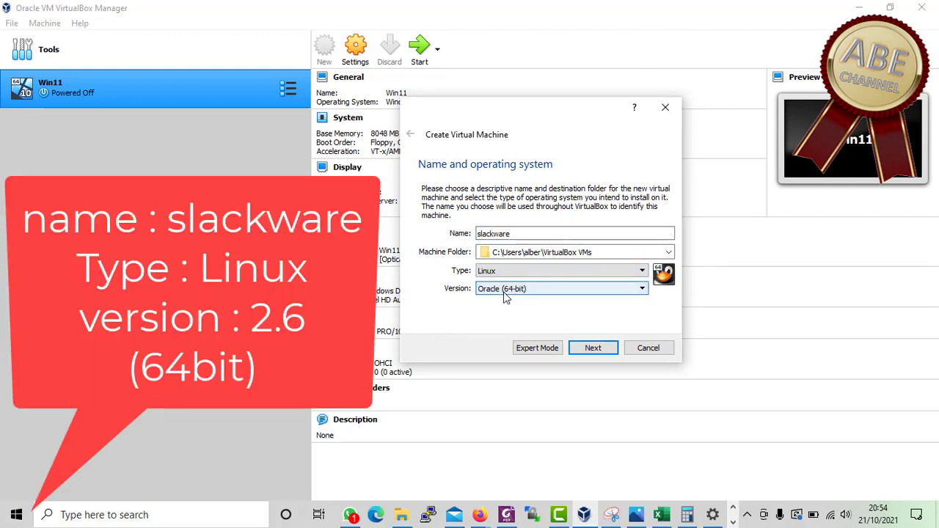
left_click(513, 288)
scroll(506, 331, "up", 3)
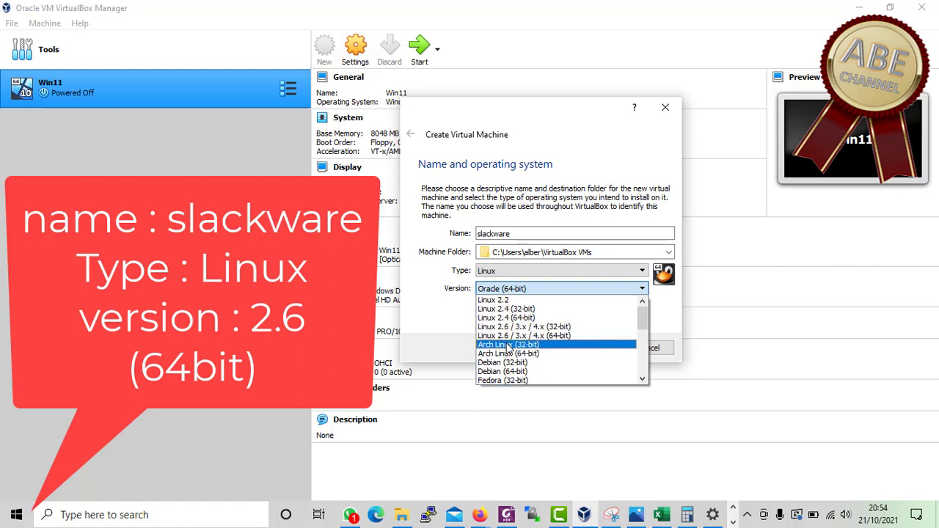
left_click(517, 336)
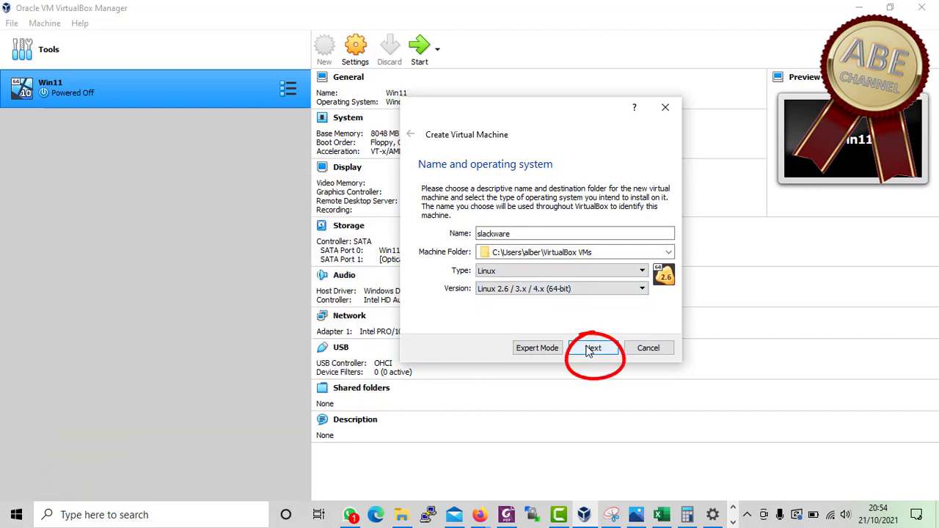
- Give the new machine 2048 MB of memory
left_click(590, 349)
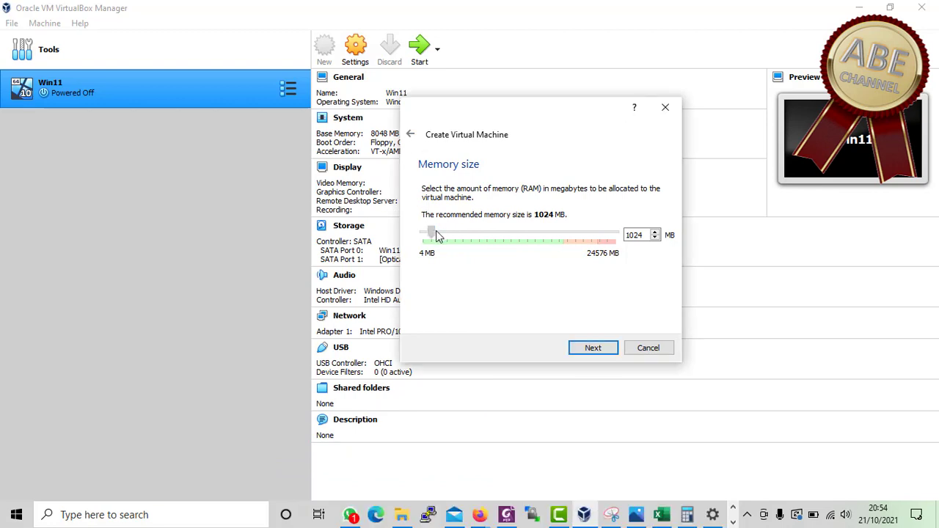
left_click_drag(437, 231, 440, 233)
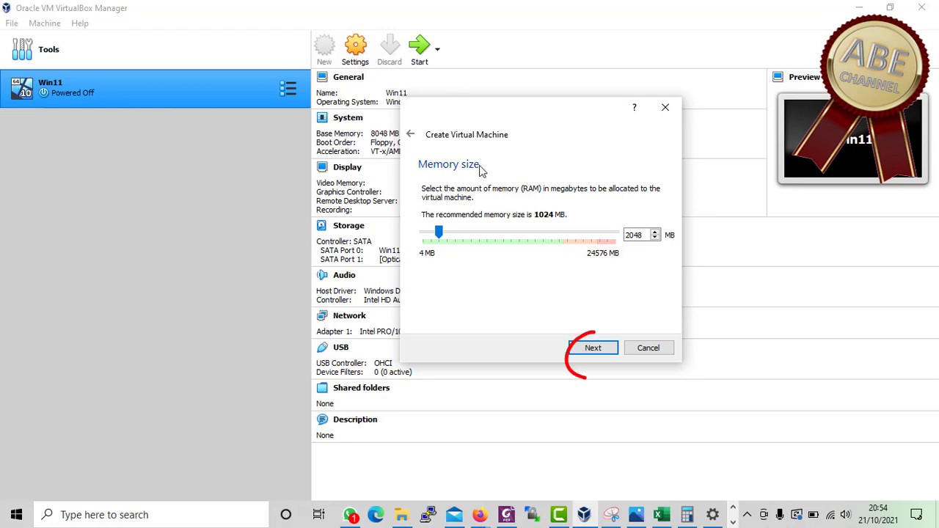
left_click(590, 355)
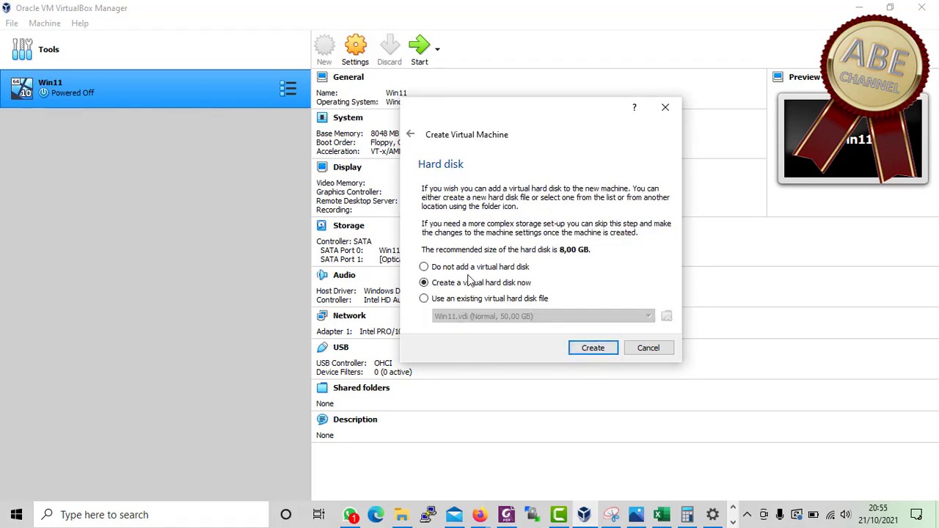
- Create a dynamically allocated VHD disk resized from 8 GB to 20 GB, completing the slackware VM
left_click(587, 352)
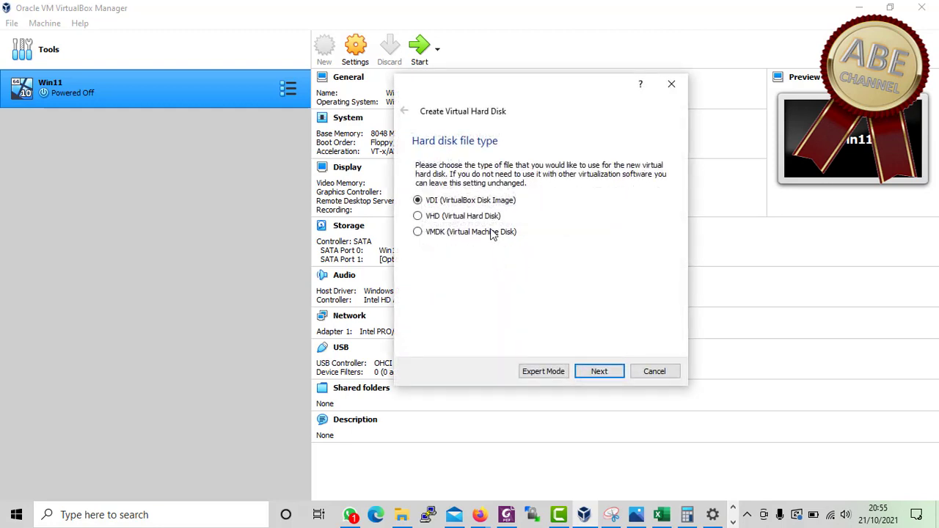
left_click(489, 220)
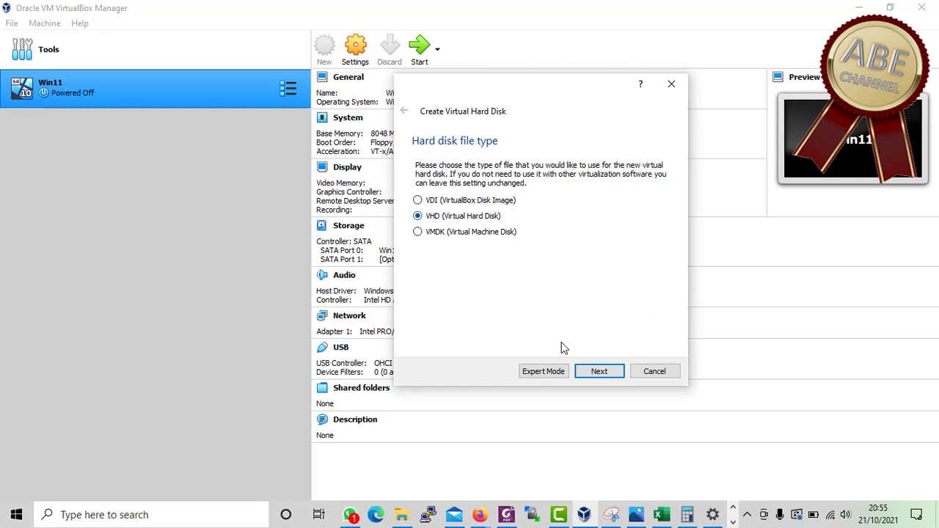
left_click(599, 372)
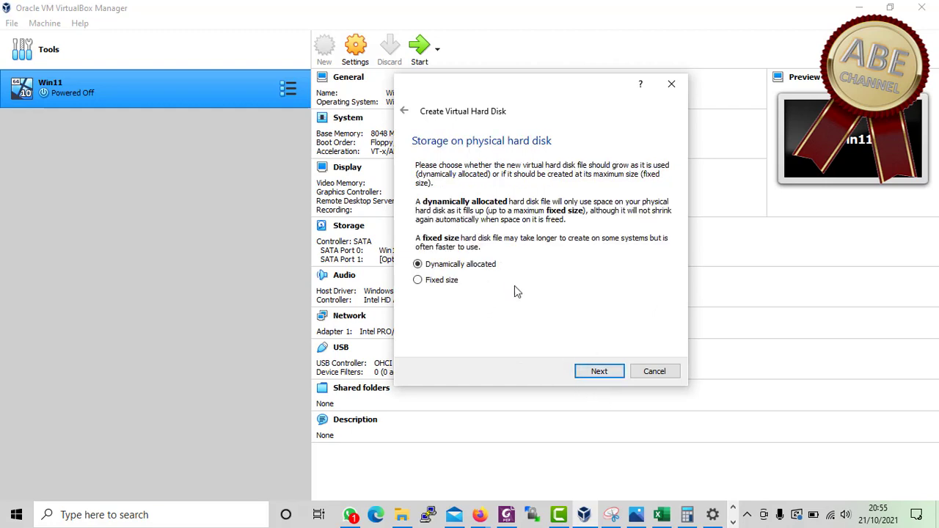
left_click(592, 373)
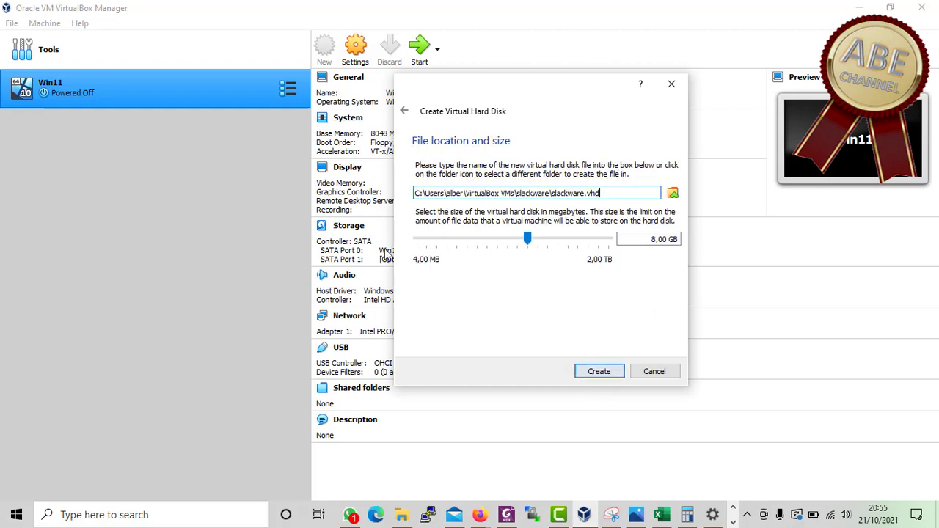
left_click(654, 240)
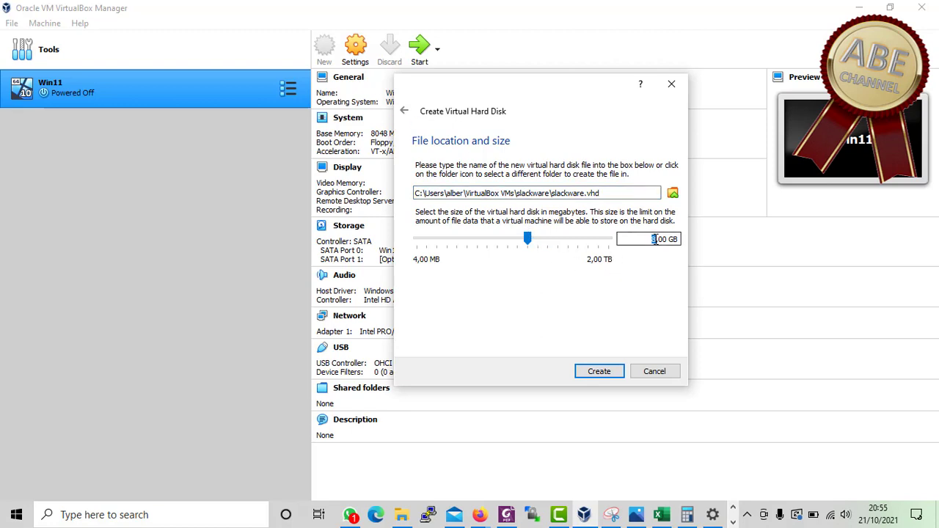
key("BackSpace")
type("20")
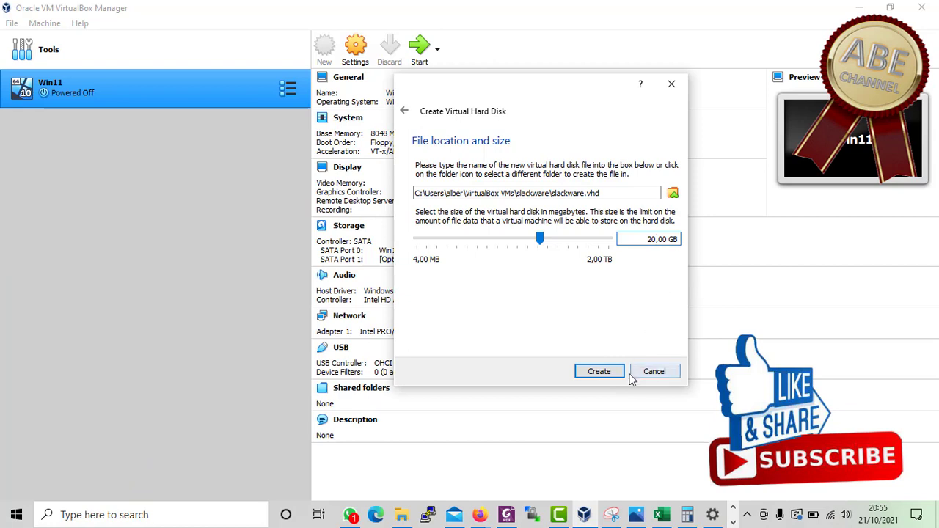
left_click(600, 372)
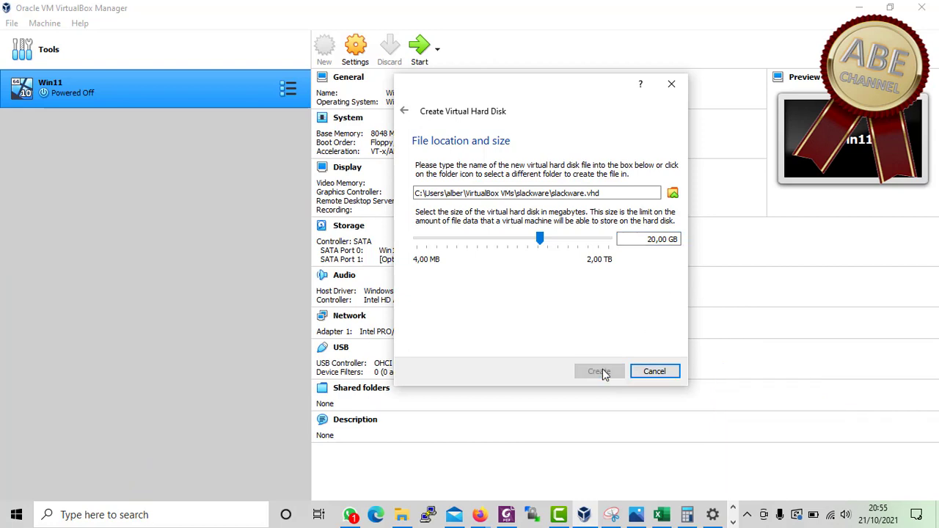
- In Storage settings, attach slackware-14.0-install-dvd.iso to the empty IDE optical drive and save
left_click(355, 55)
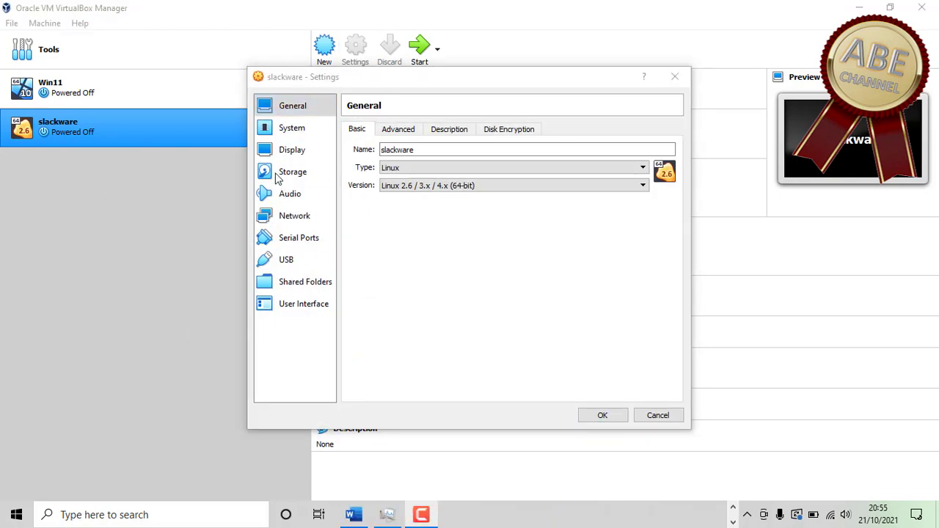
left_click(279, 178)
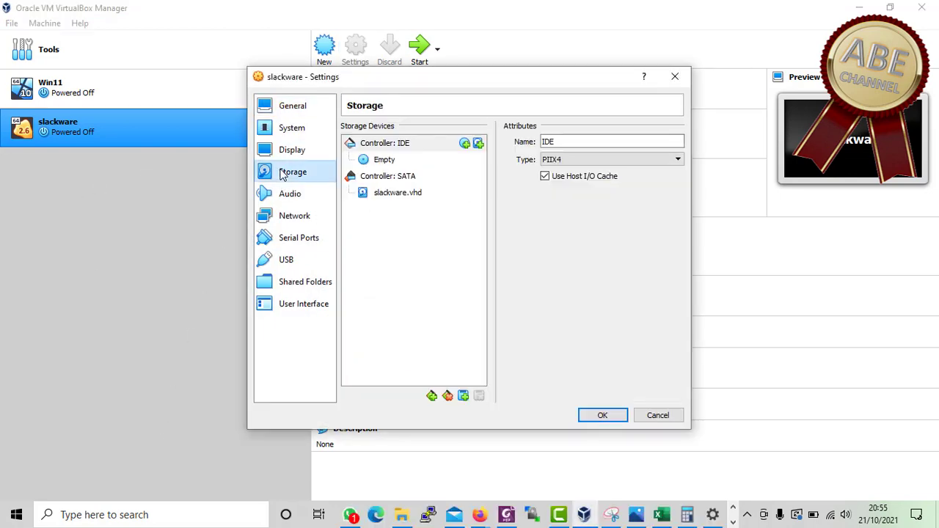
left_click(395, 163)
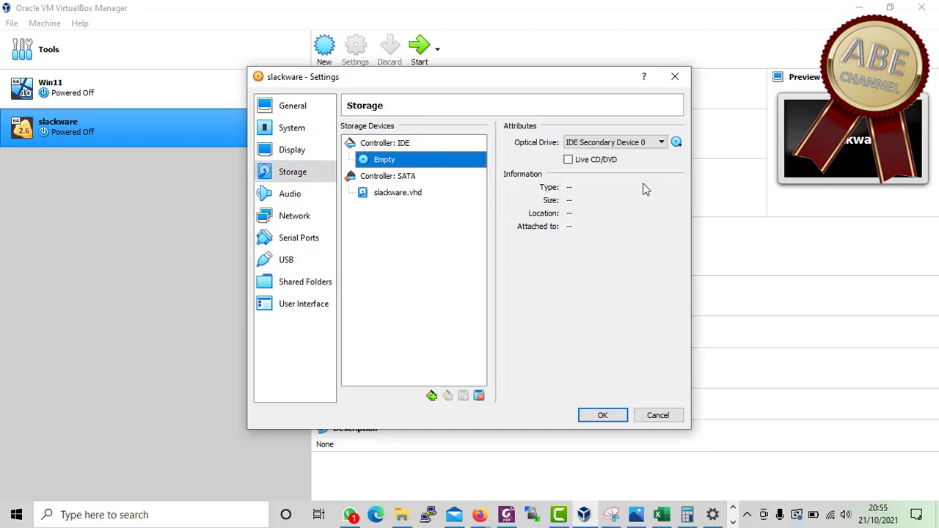
left_click(676, 143)
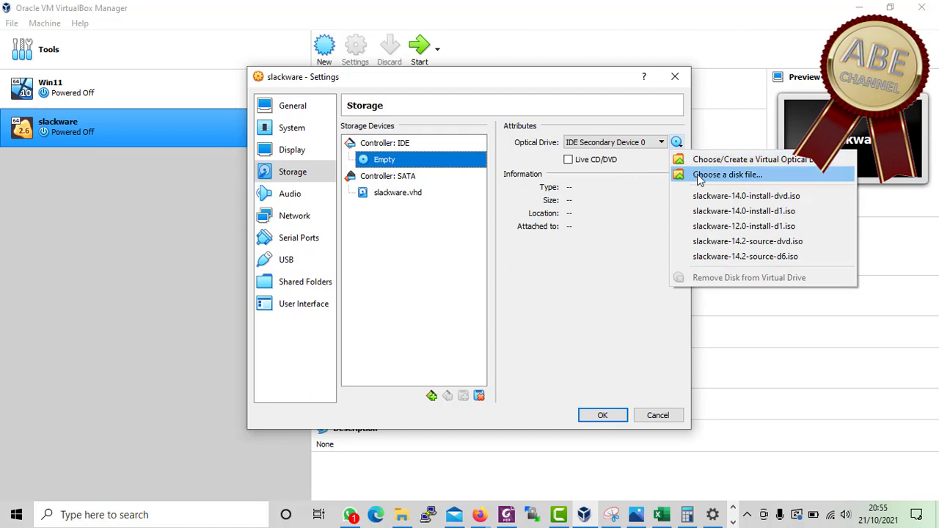
left_click(726, 175)
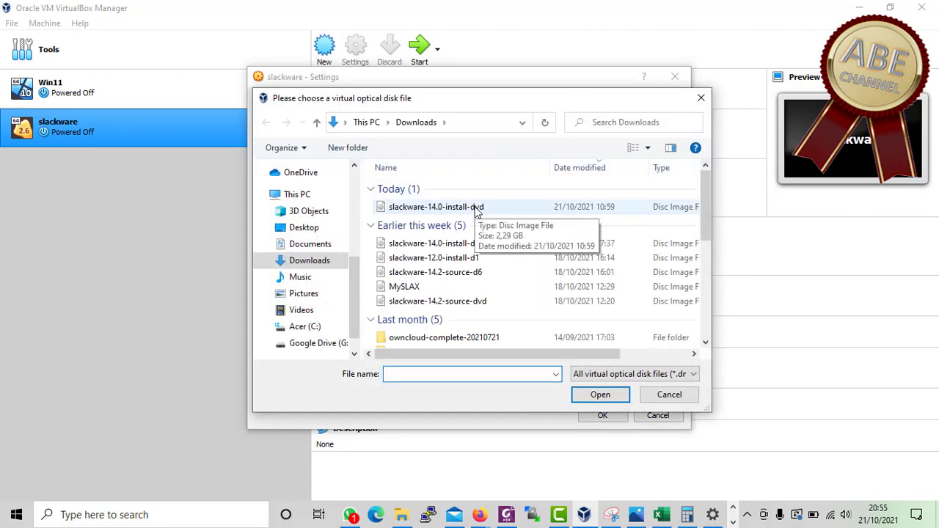
left_click(478, 209)
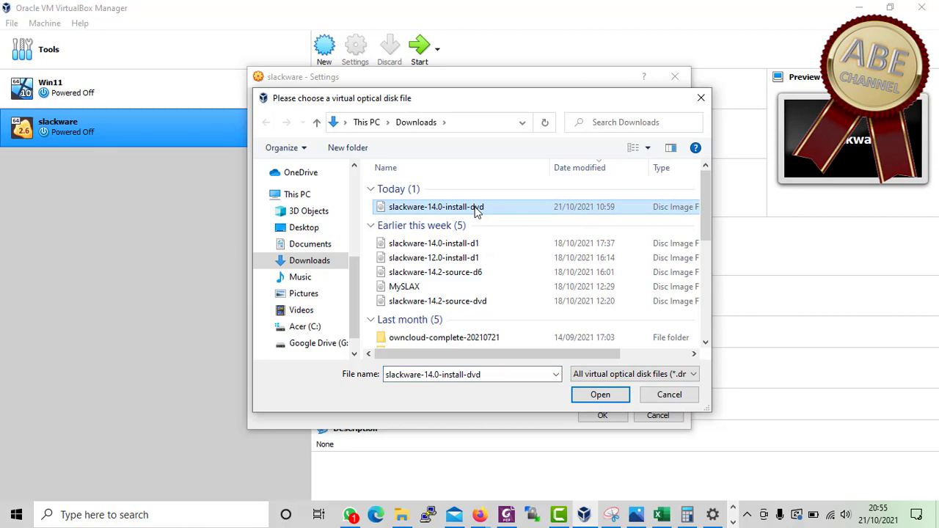
double_click(475, 209)
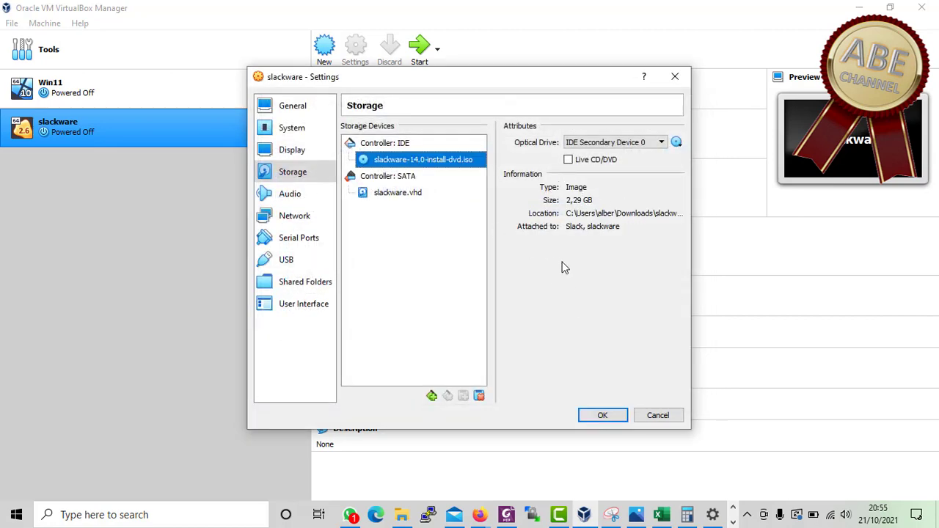
left_click(600, 413)
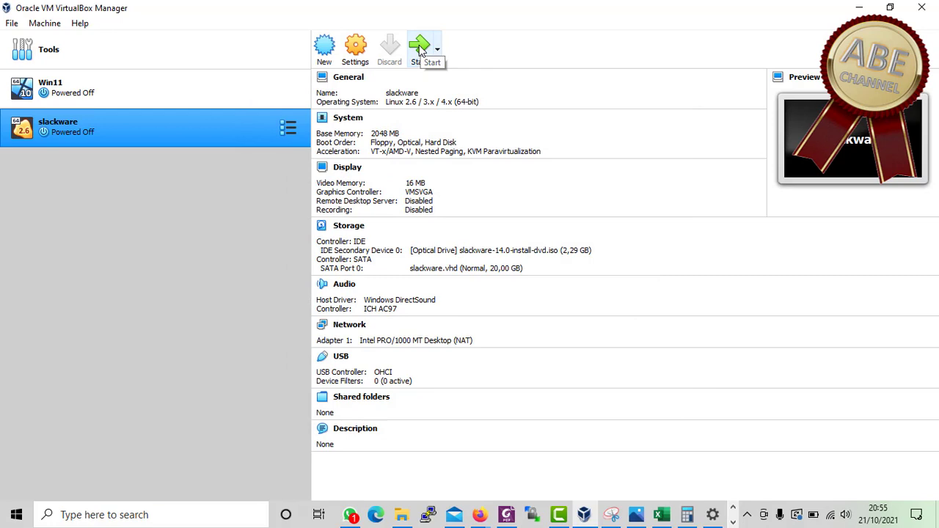
- Start the slackware VM and use Task Manager to bring its window into view
left_click(420, 49)
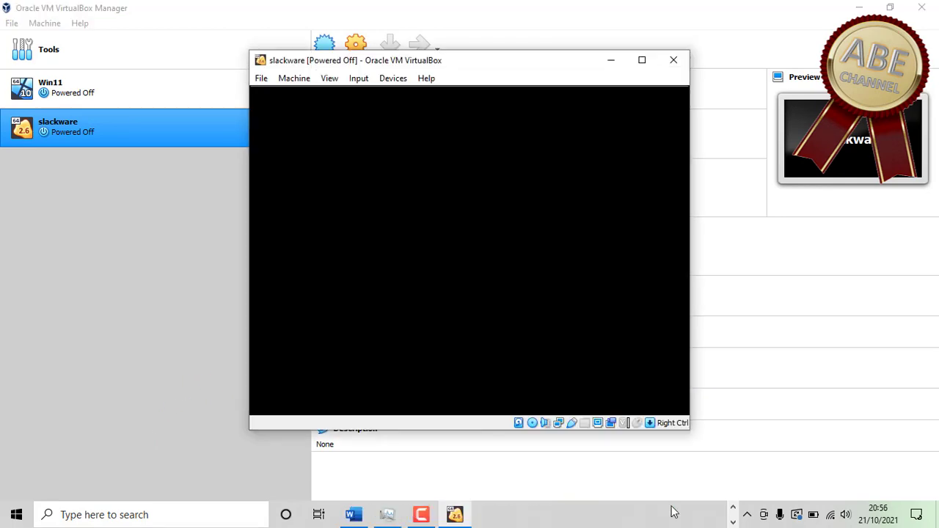
right_click(649, 521)
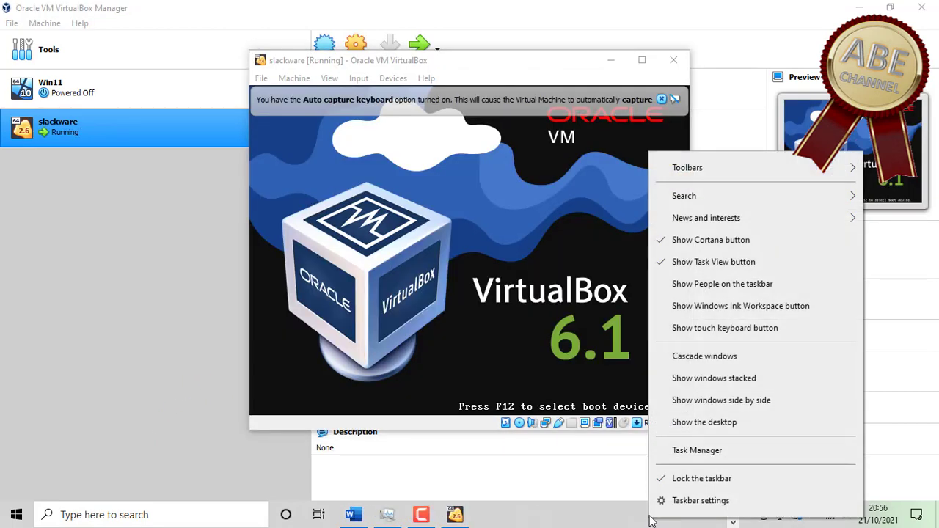
left_click(685, 456)
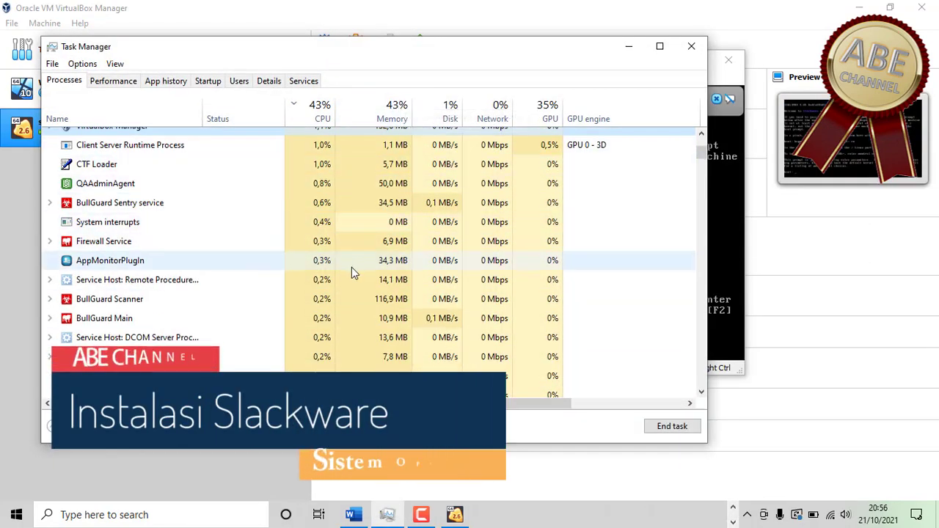
scroll(351, 267, "up", 3)
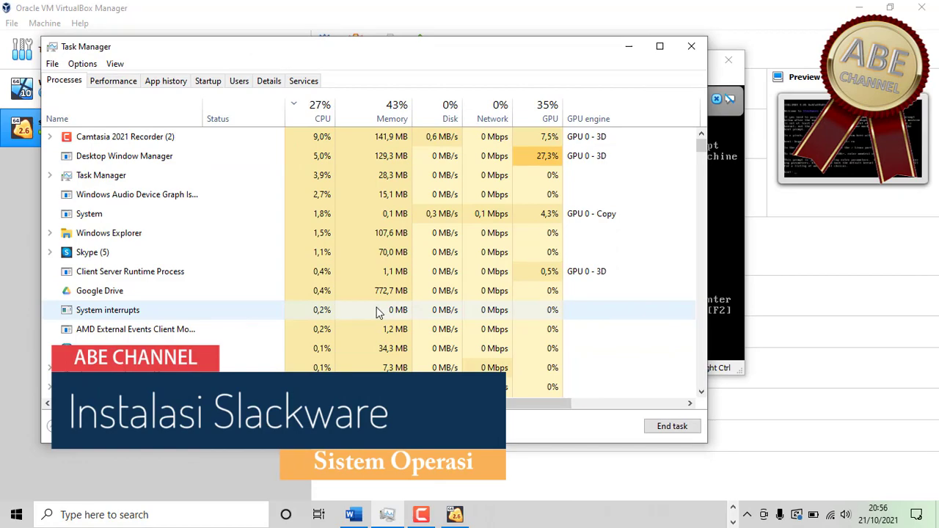
scroll(348, 288, "down", 5)
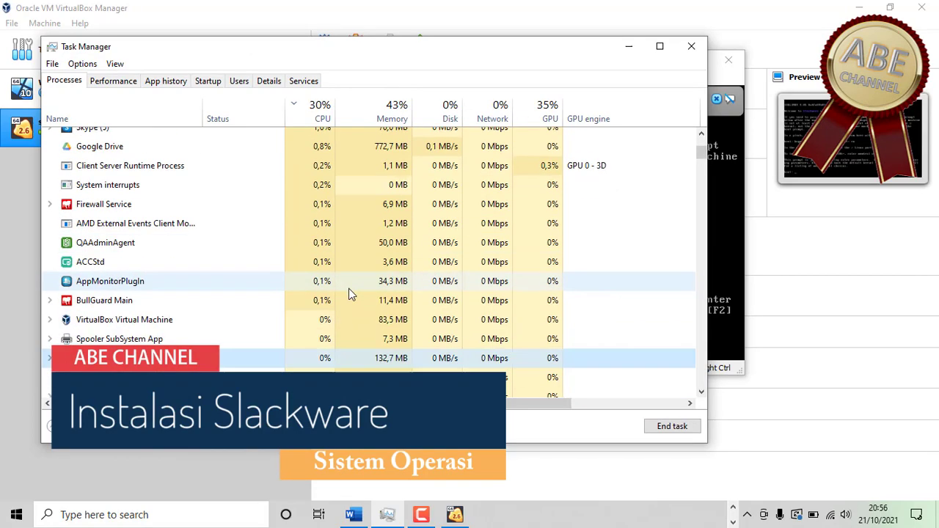
scroll(351, 291, "up", 8)
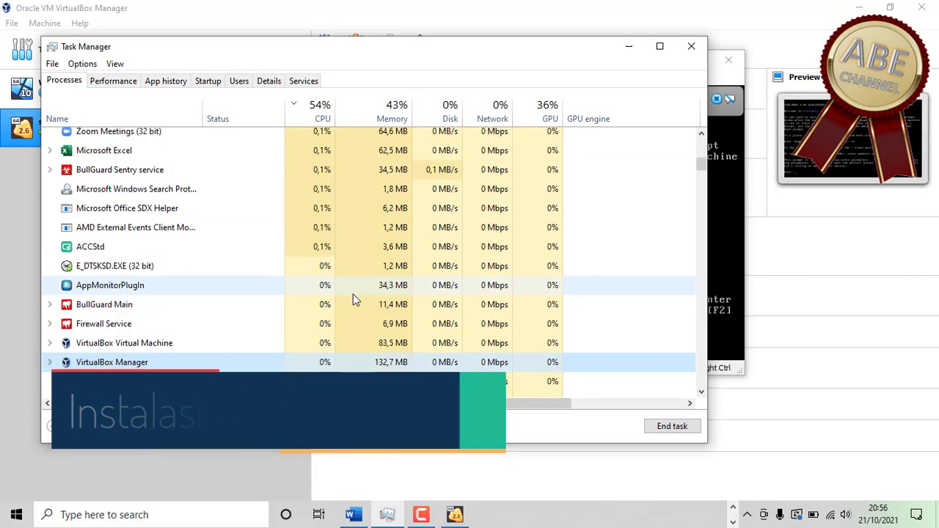
scroll(433, 315, "down", 10)
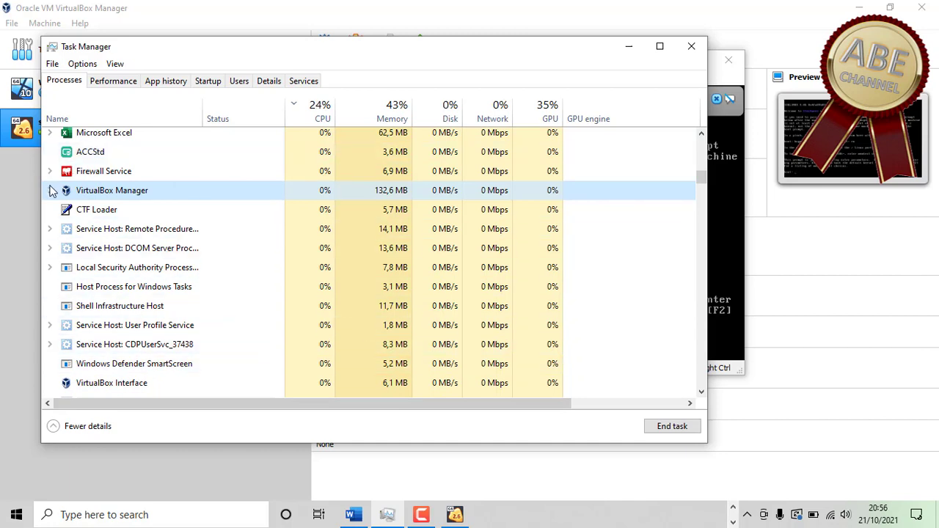
left_click(50, 267)
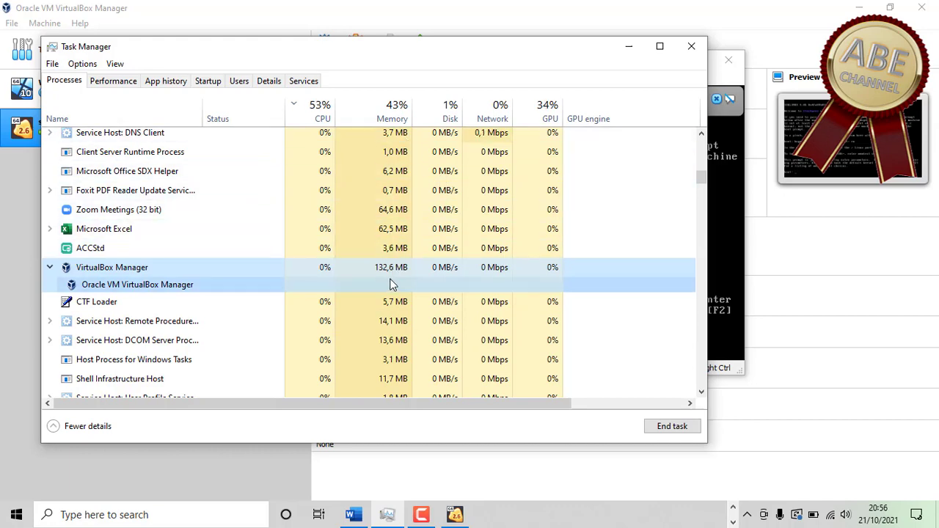
left_click(624, 46)
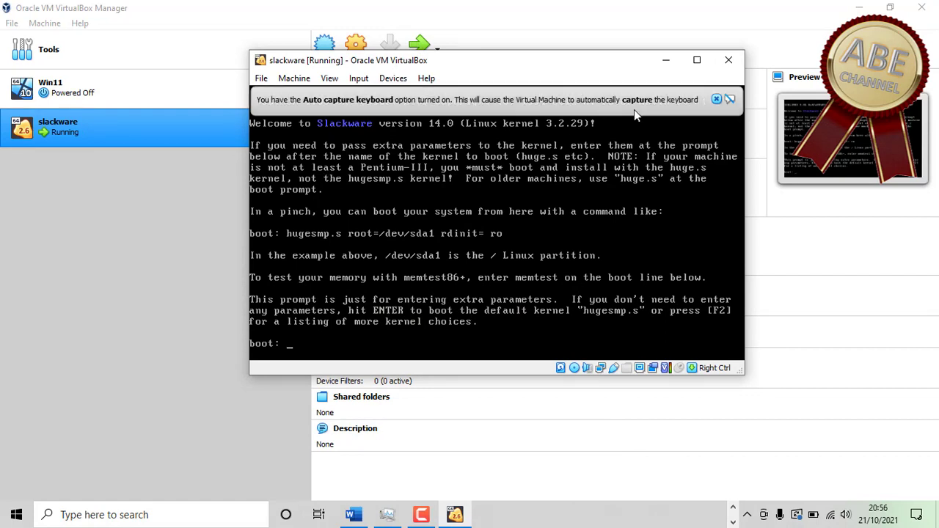
- Boot the default hugesmp.s kernel with the US keymap, enlarging the VM window and dismissing notices
left_click(715, 99)
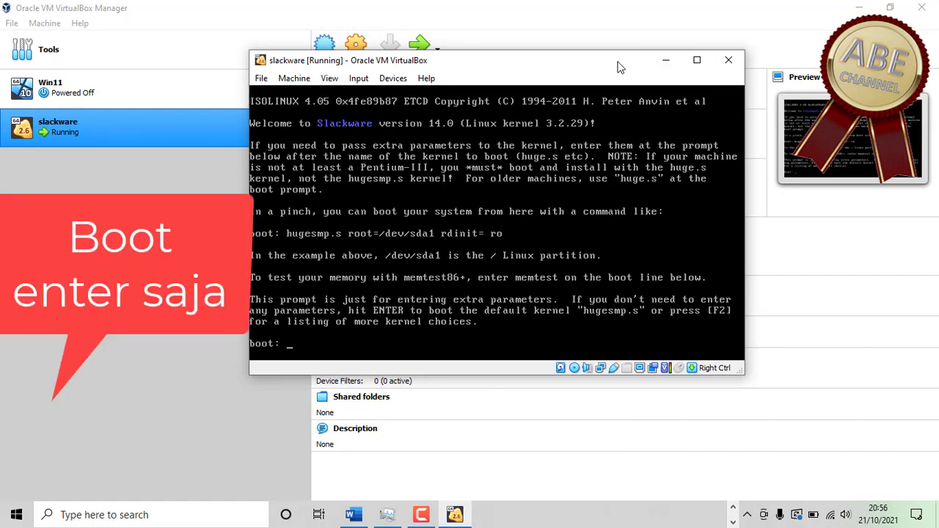
key("Return")
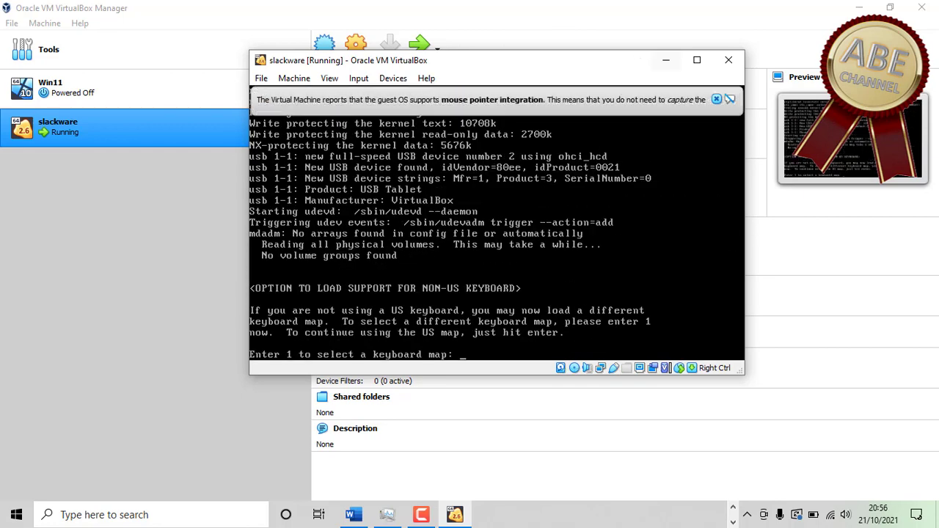
left_click_drag(737, 367, 851, 457)
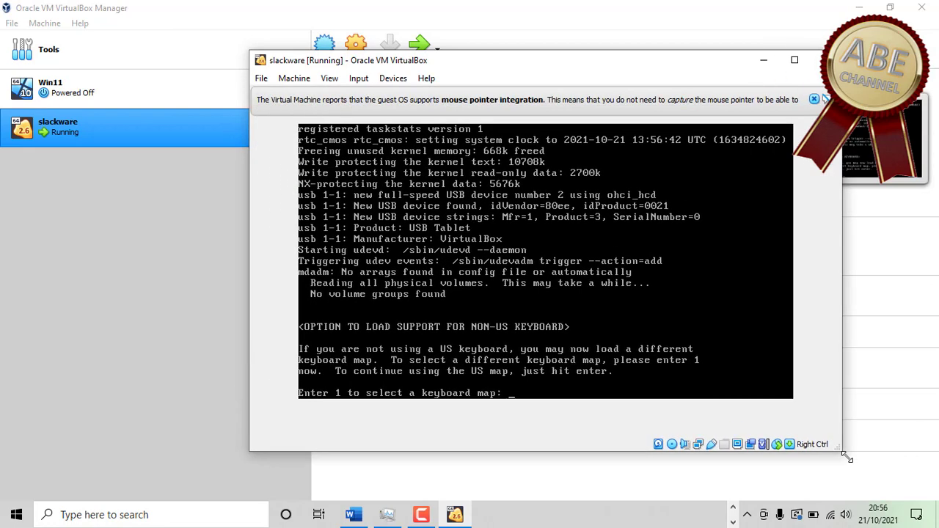
left_click_drag(624, 67, 570, 17)
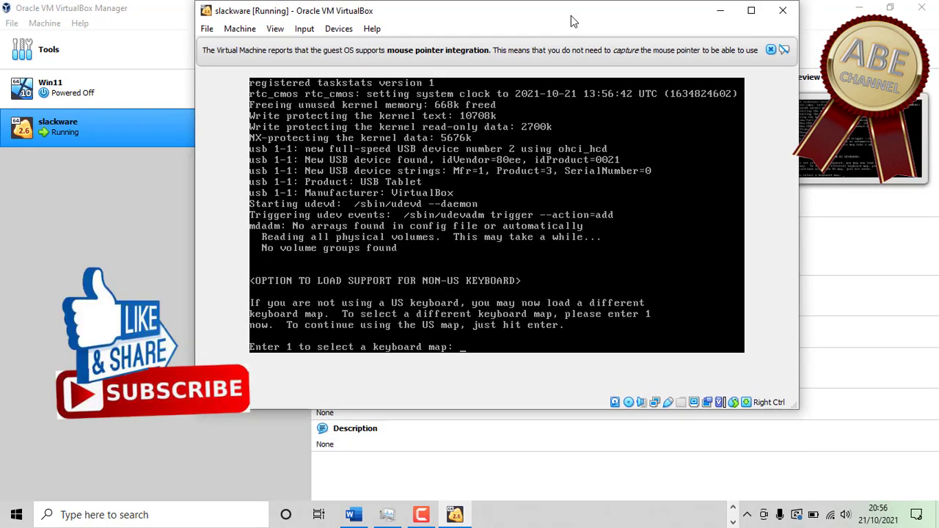
left_click(771, 50)
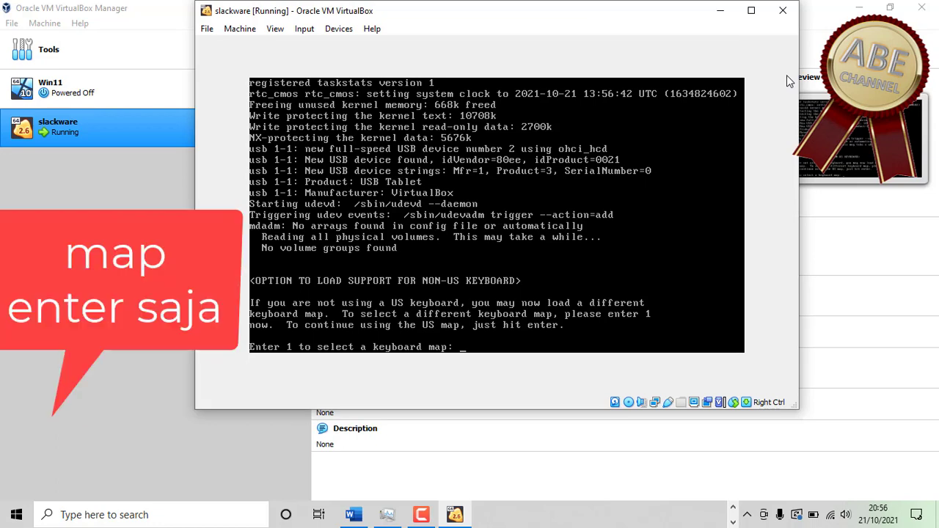
key("Return")
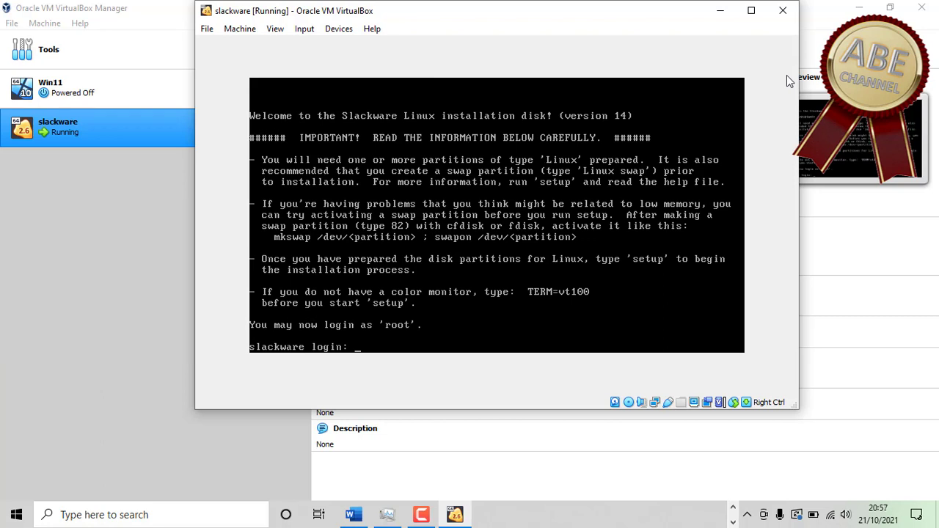
- Log in to the installer as root and enter cfdisk at the shell prompt
type("root")
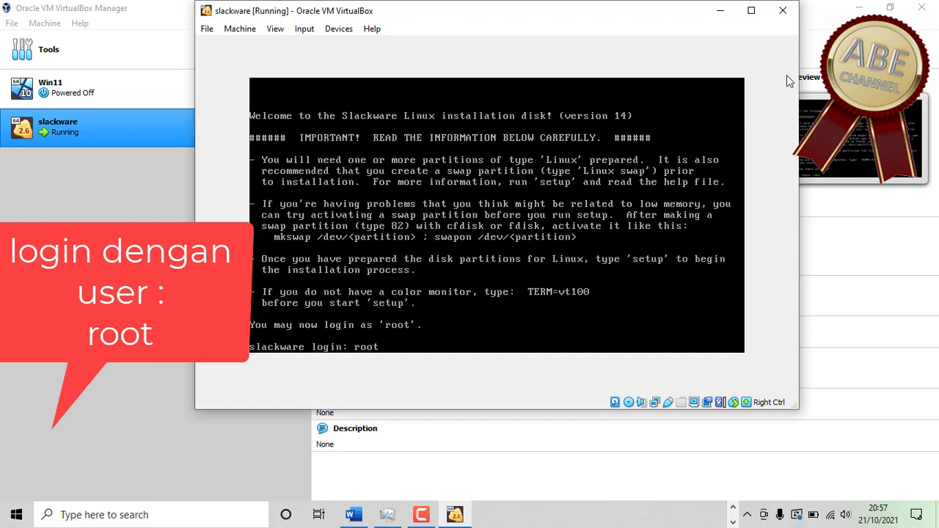
key("Return")
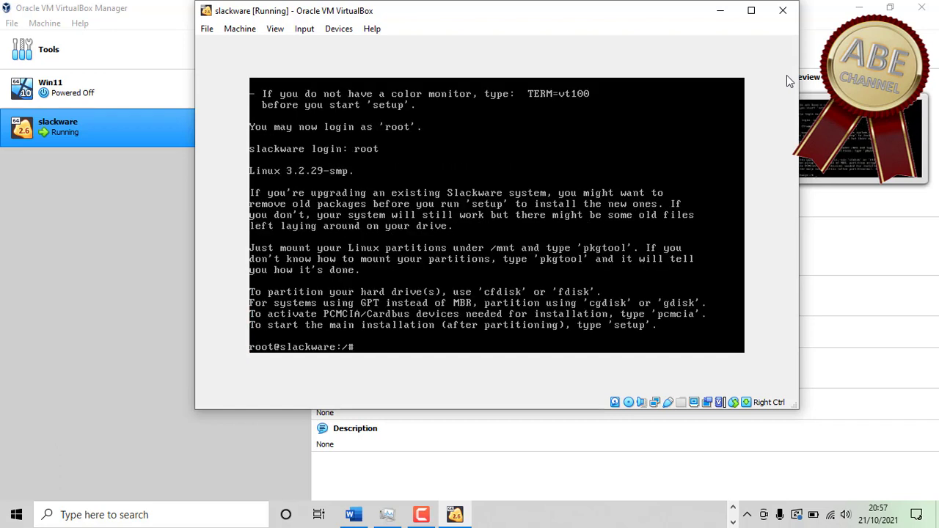
type("cfdisk")
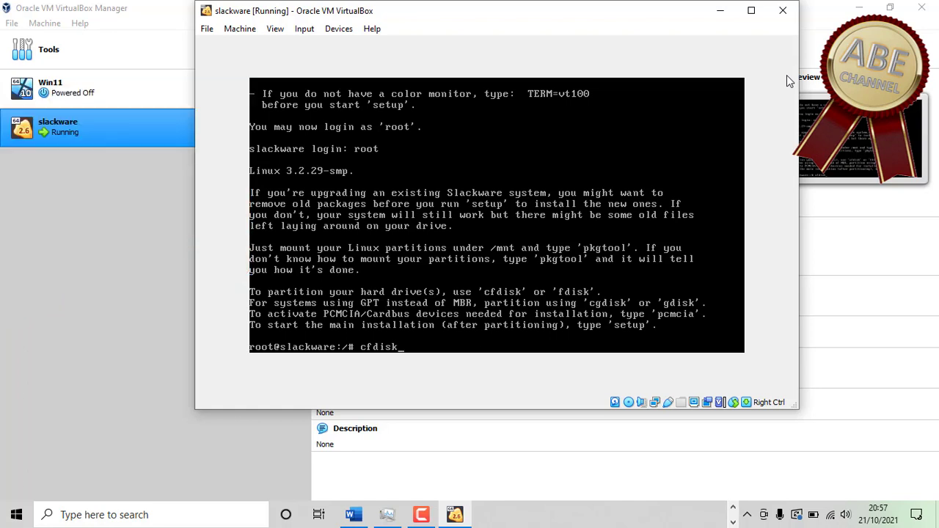
- Run cfdisk to view the 21.4 GB /dev/sda as free space
key("Return")
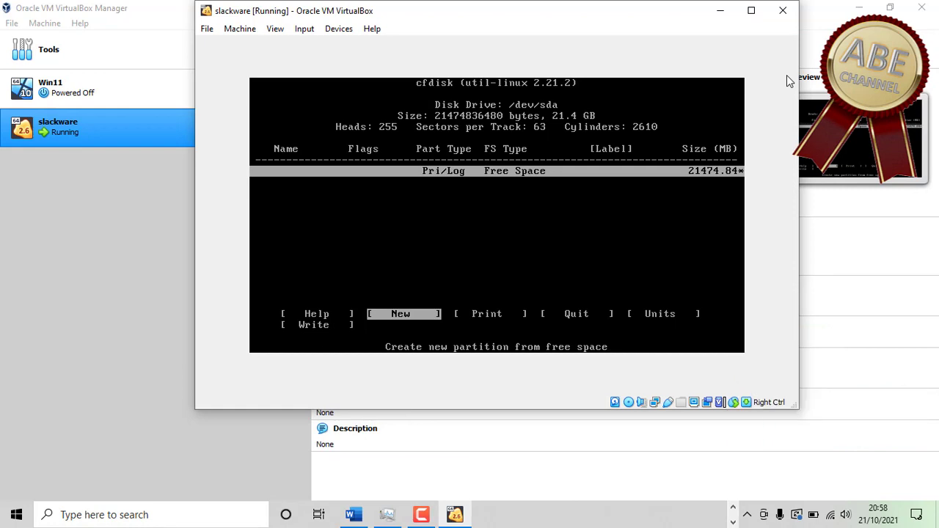
- Create primary partition sda1 of 17500 MB at the beginning of the free space
key("Return")
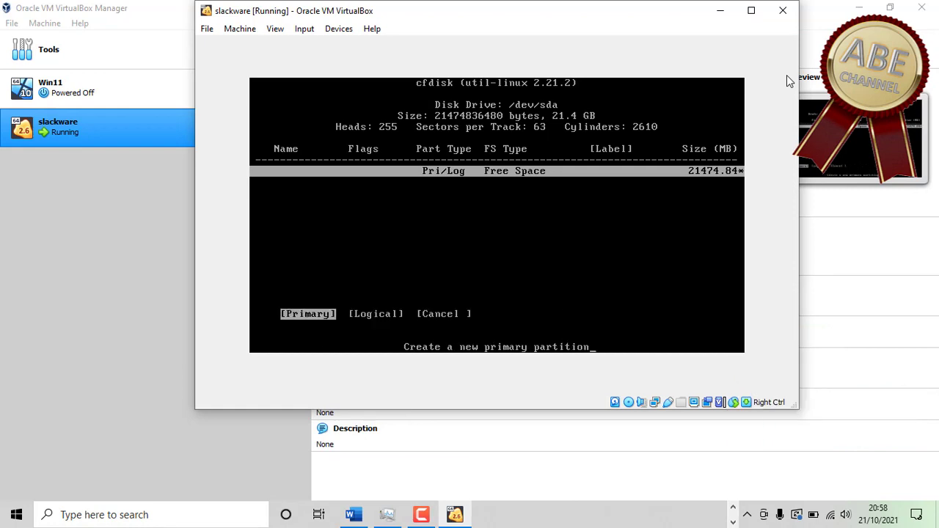
key("Return")
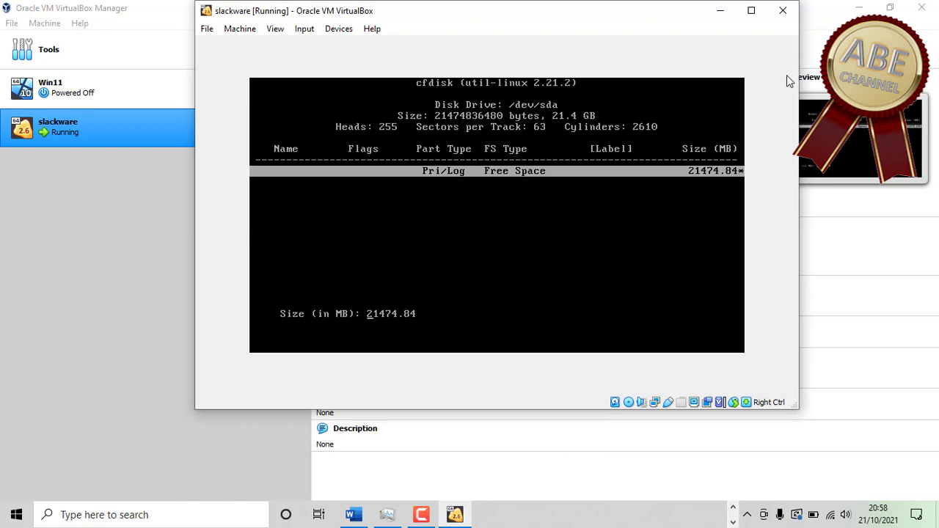
type("17500")
key("Return")
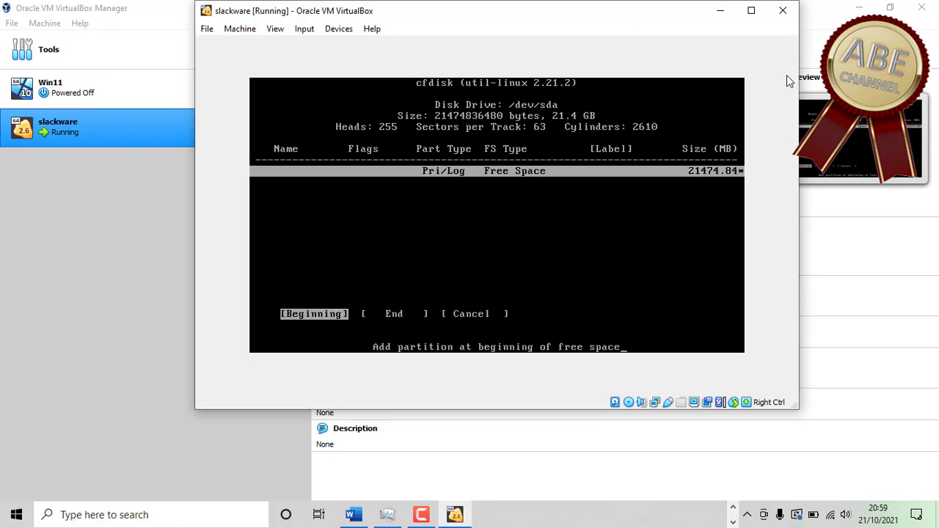
key("Return")
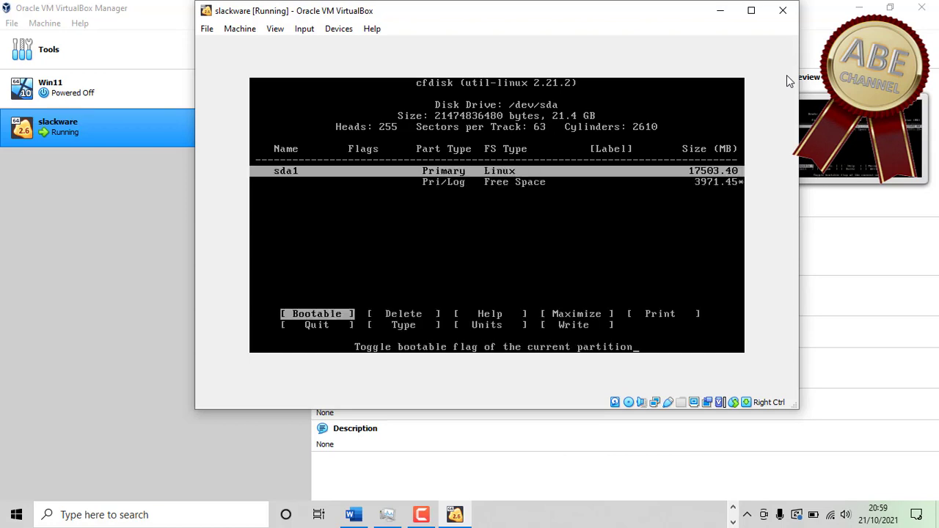
- Create a second primary partition using all remaining space (about 3971 MB)
key("Down")
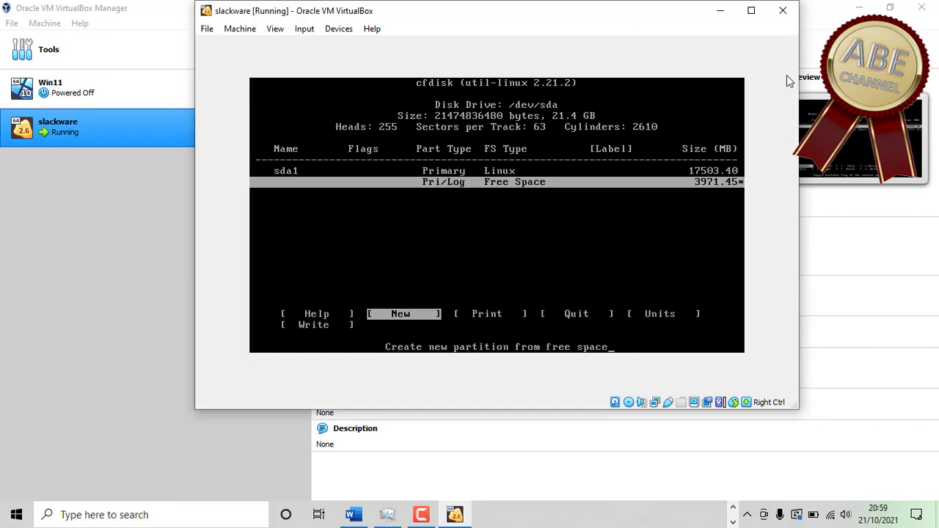
key("Return")
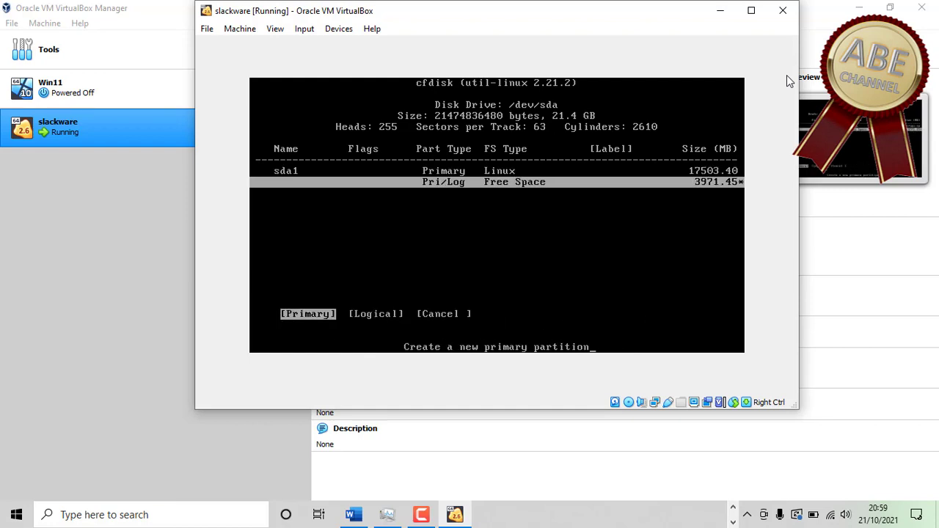
key("Return")
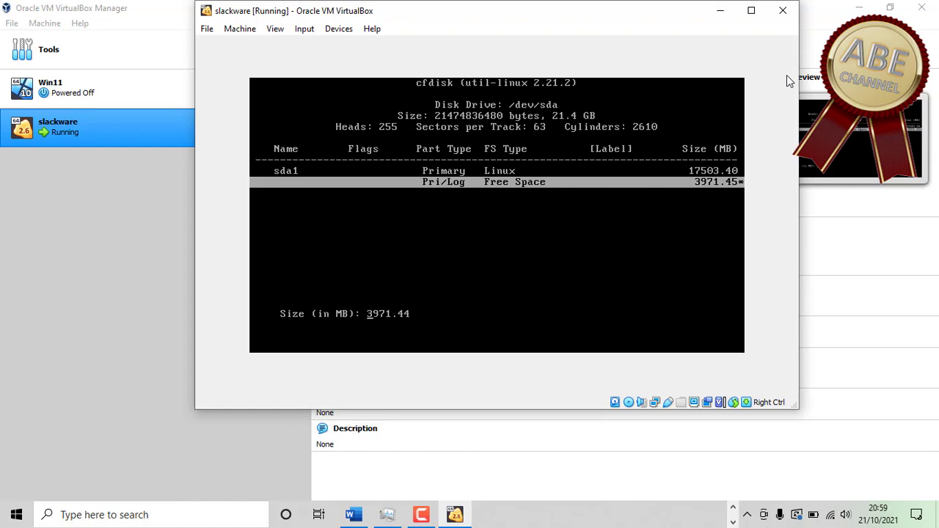
key("Return")
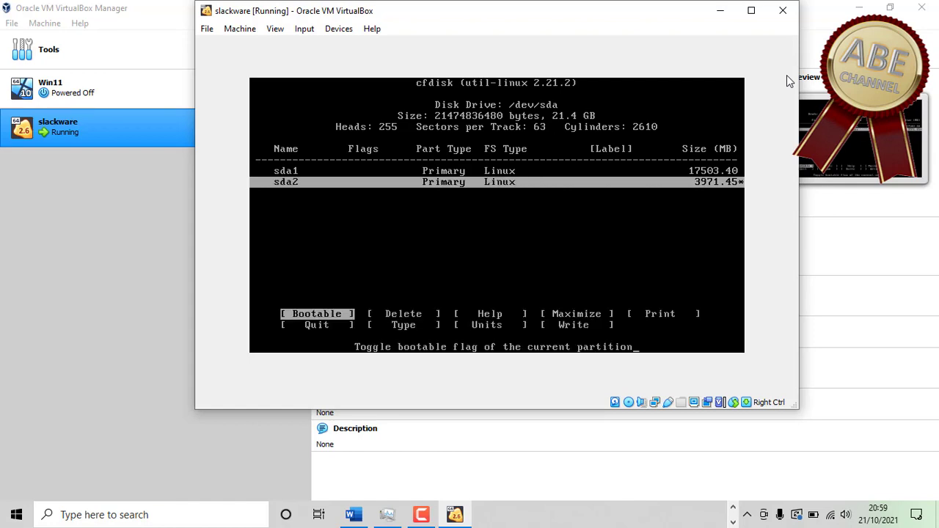
- Set sda1's partition type to 83 (Linux)
key("Up")
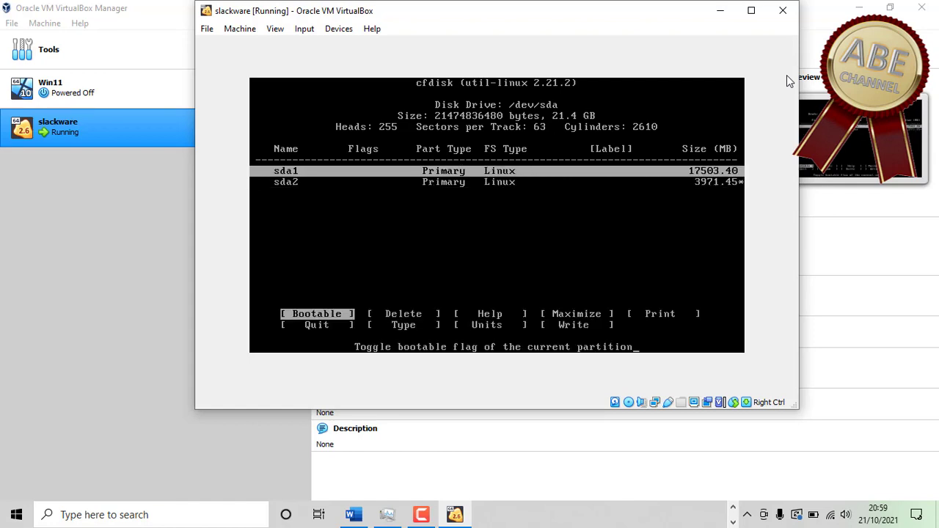
key("Right")
key("Right")
key("Right")
key("Right")
key("Right")
key("Right")
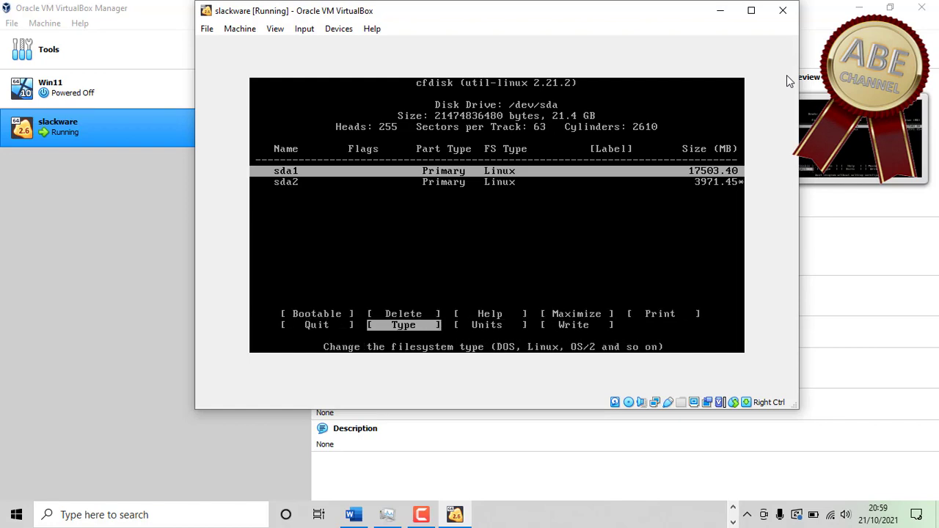
key("Return")
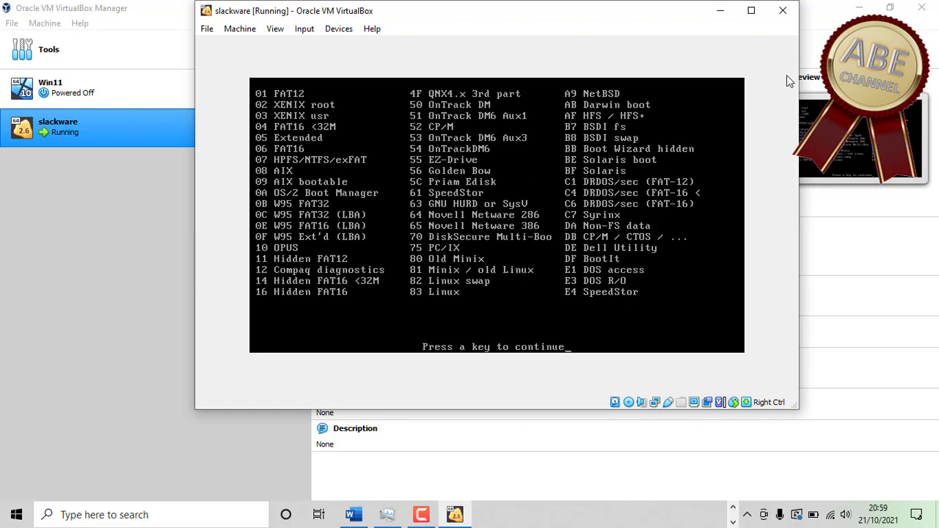
key("Return")
type("82")
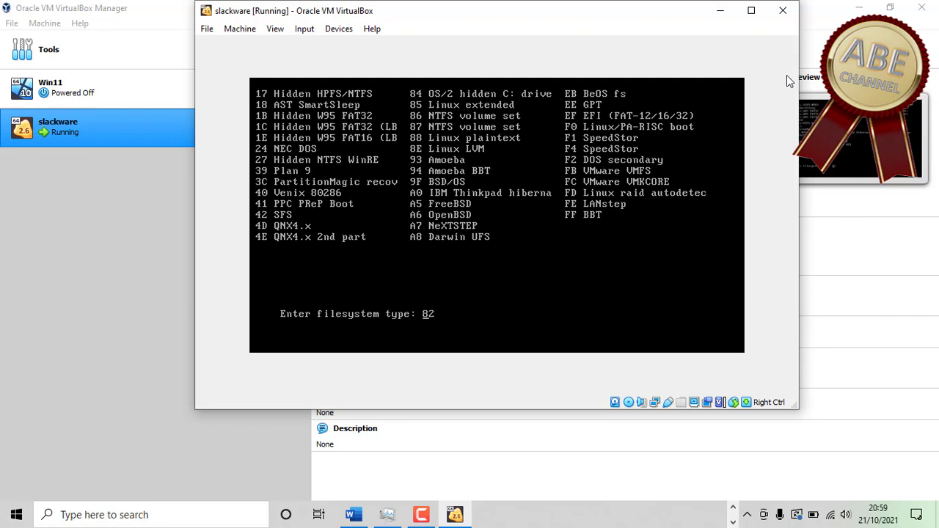
key("BackSpace")
type("3")
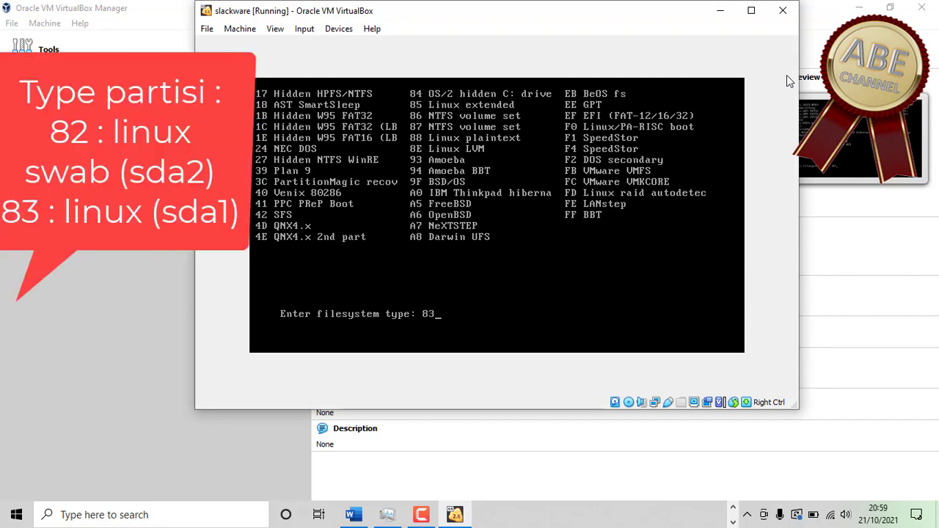
key("Return")
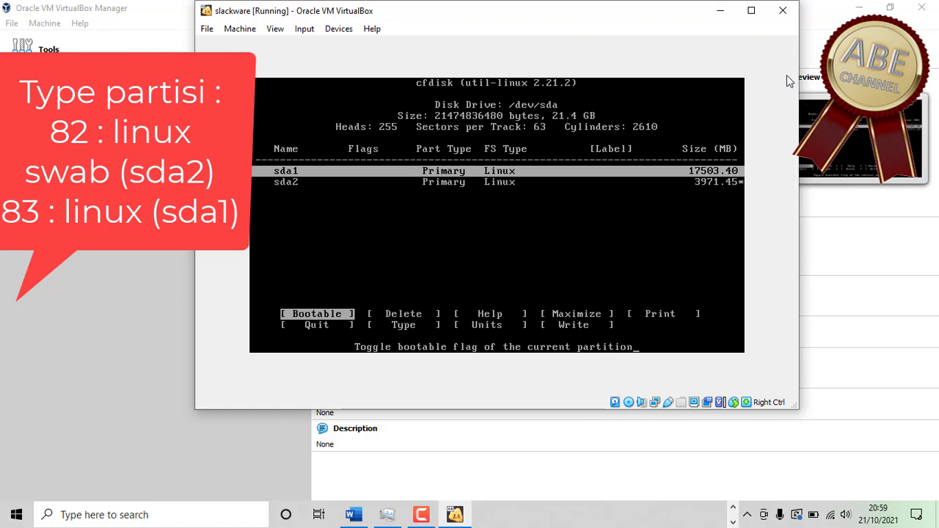
- Change sda2's partition type to 82 (Linux swap), leaving it non-bootable
key("Down")
key("Return")
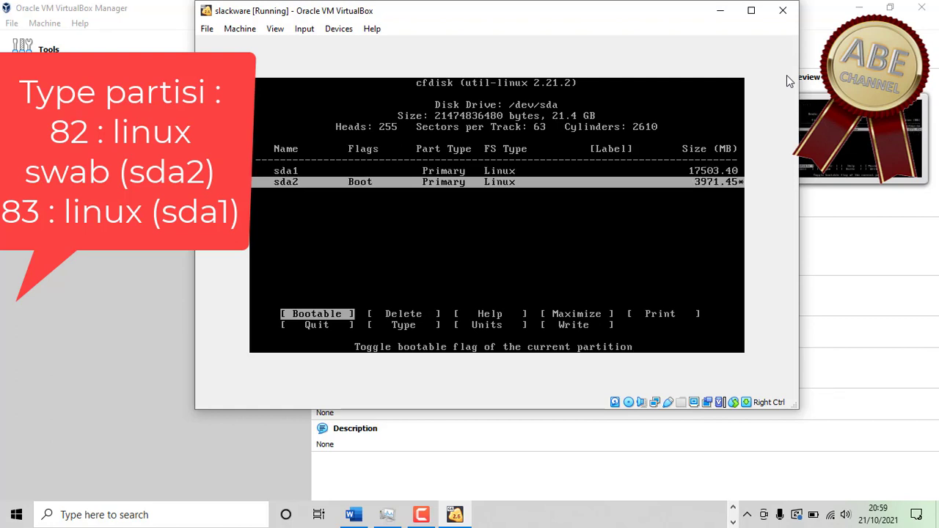
key("Return")
key("Right")
key("Right")
key("Right")
key("Right")
key("Right")
key("Right")
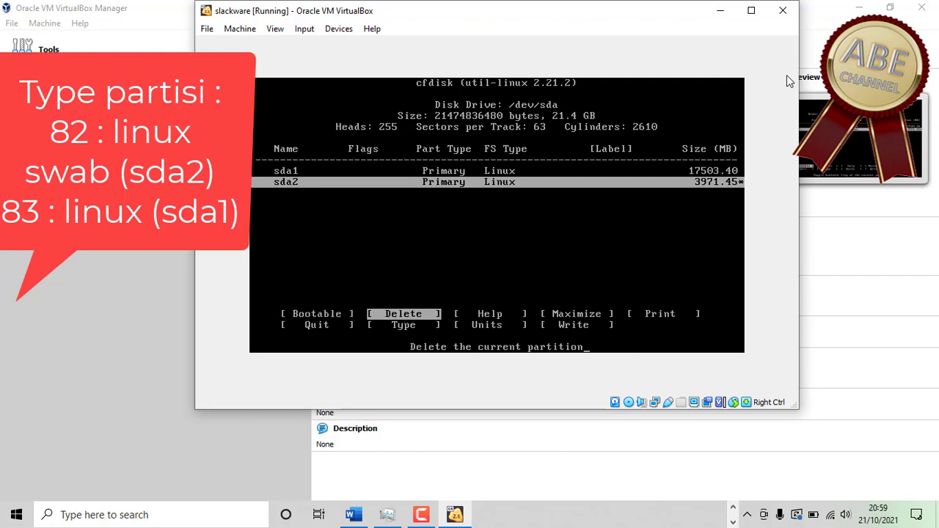
key("Return")
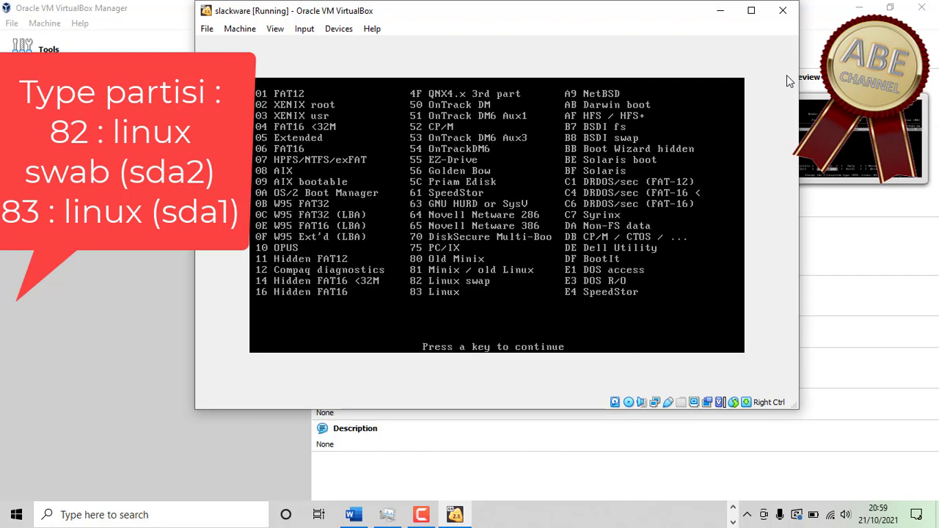
key("Return")
key("Return")
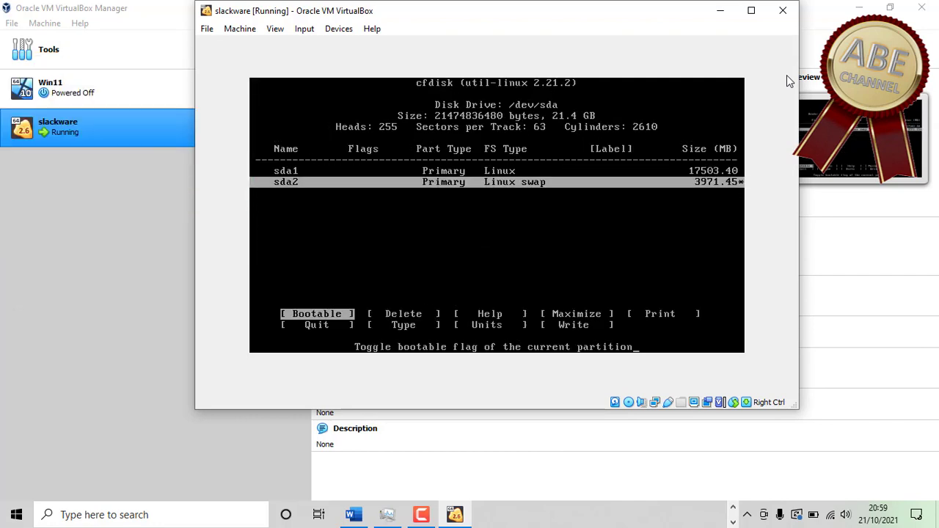
key("Up")
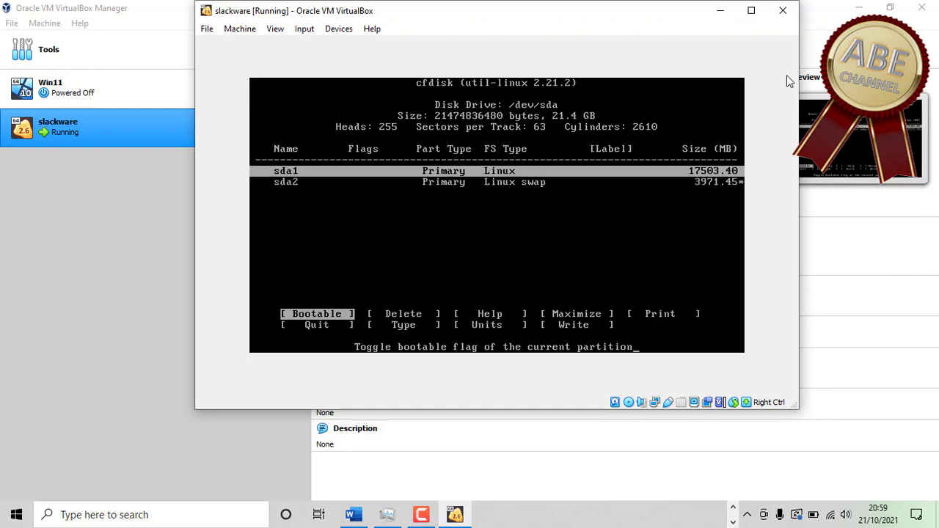
- Make sda1 bootable, write the partition table confirming with 'yes', and quit cfdisk
key("Return")
key("Down")
key("Right")
key("Down")
key("Right")
key("Right")
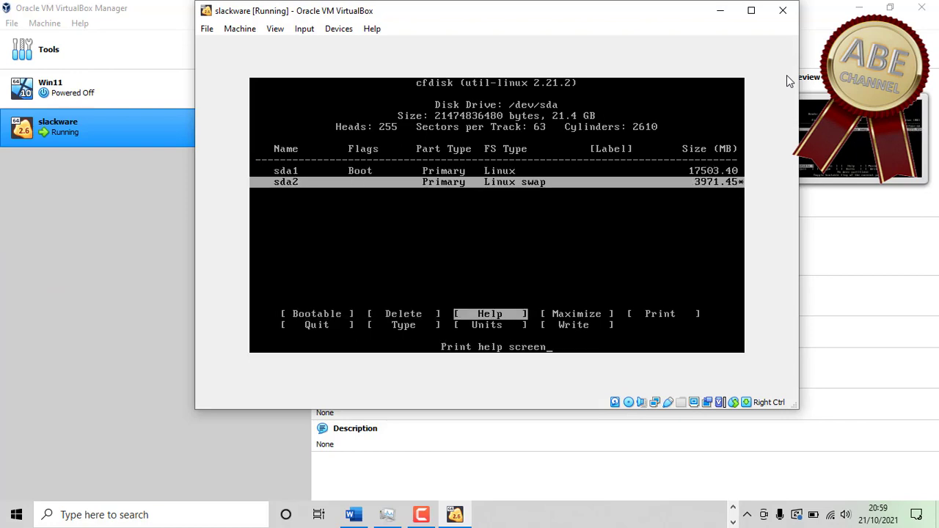
key("Right")
key("Right")
key("Right")
key("Right")
key("Right")
key("Right")
key("Return")
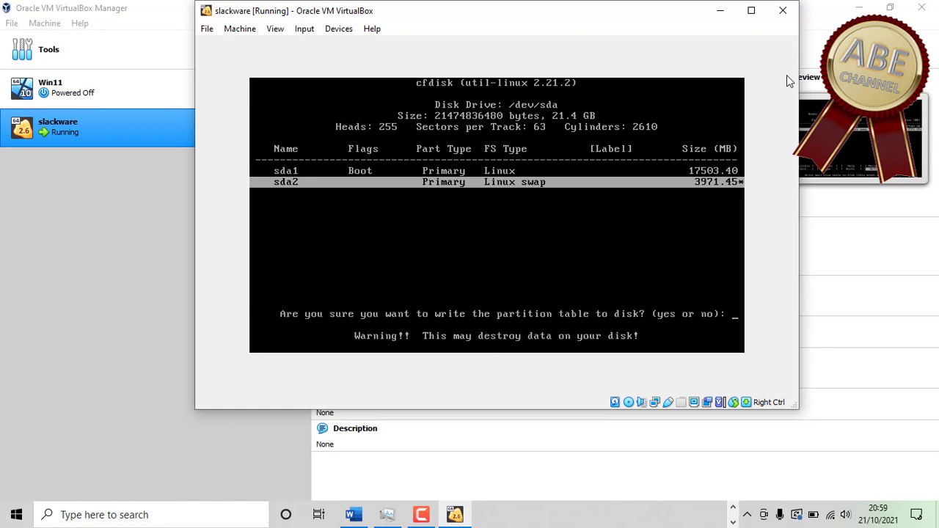
type("y")
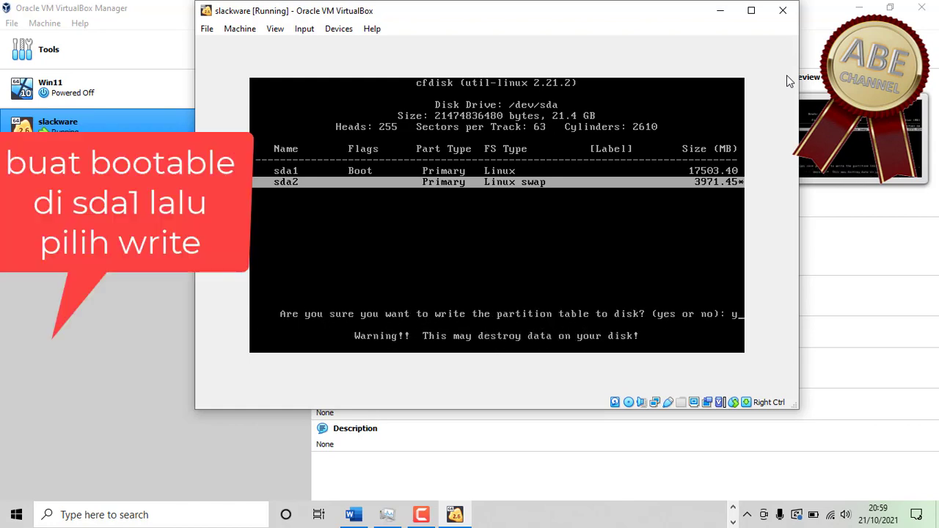
type("es")
key("Return")
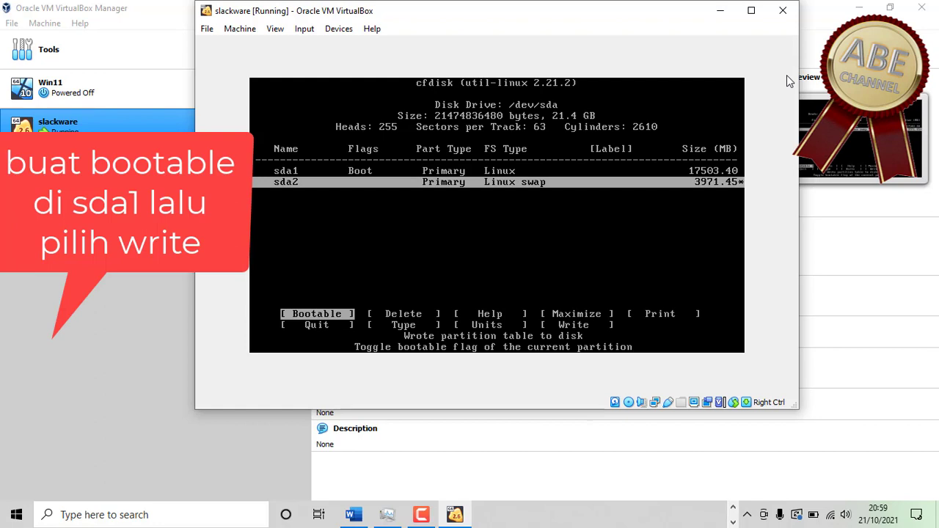
key("Right")
key("Right")
key("Right")
key("Right")
key("Right")
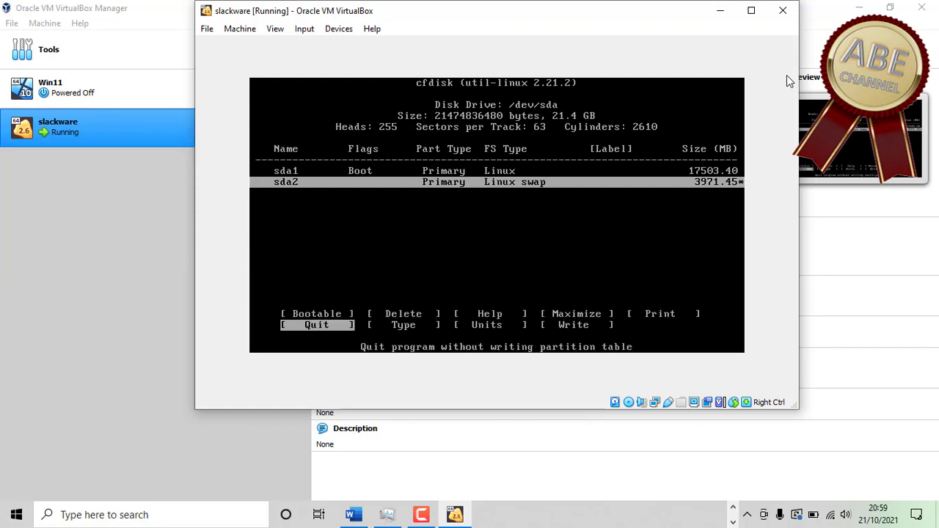
key("Return")
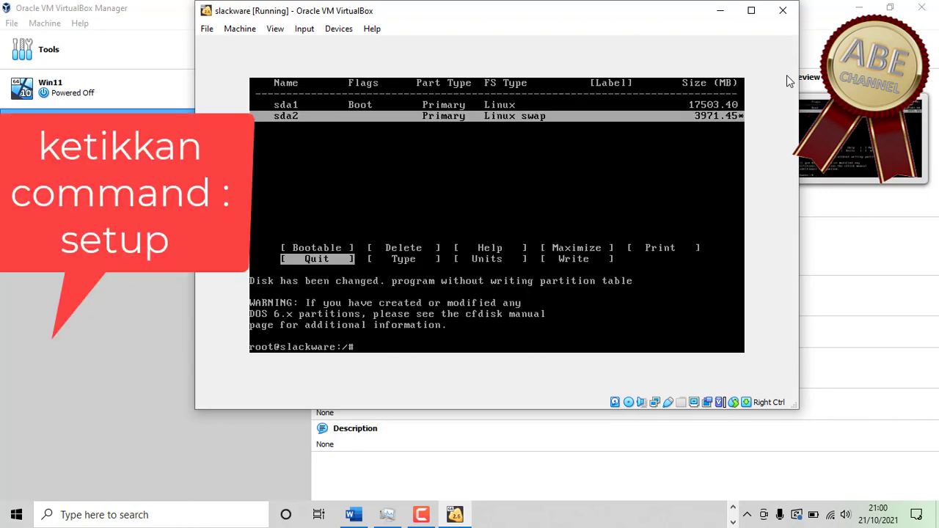
- Run setup and make /dev/sda2 the swap partition, skipping the bad-block check
type("setup")
key("Return")
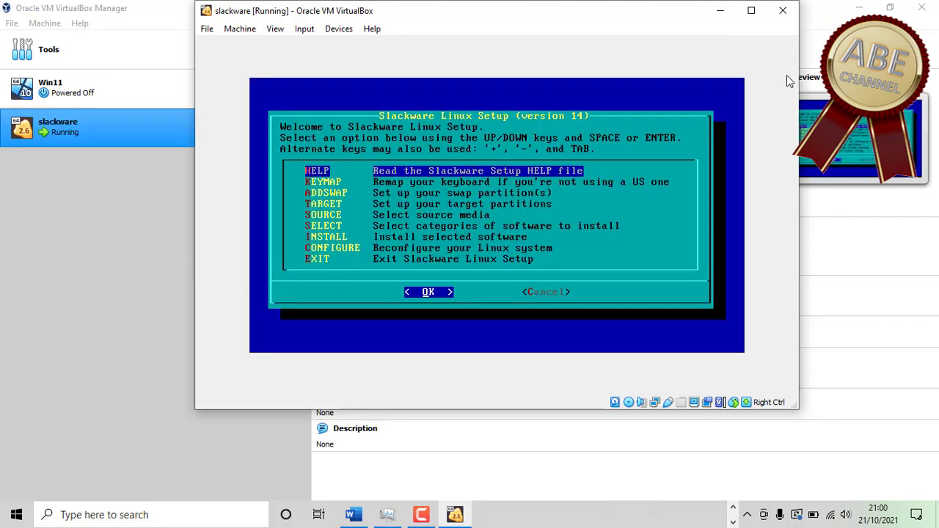
key("Down")
key("Down")
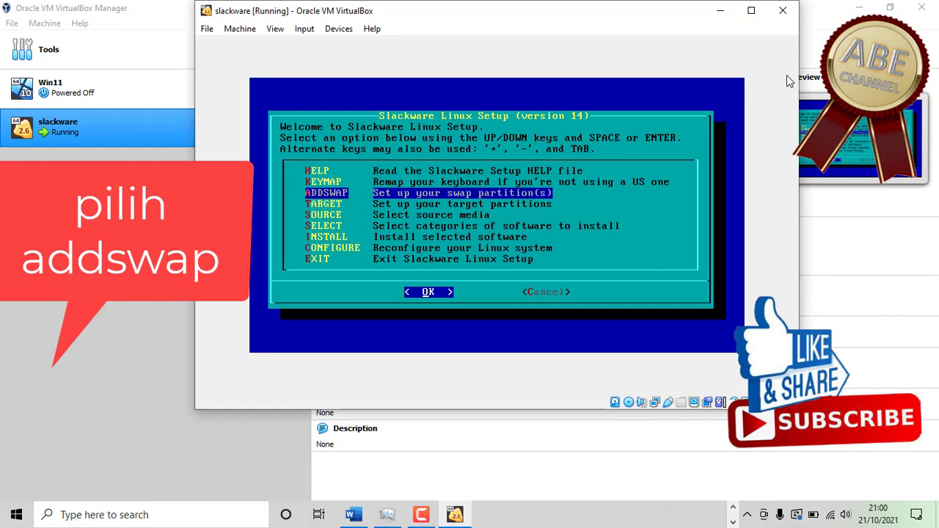
key("Return")
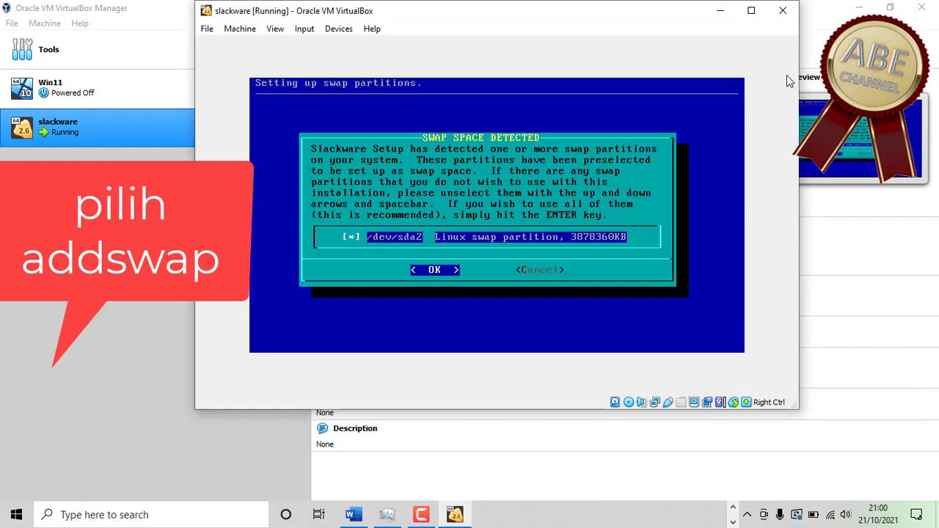
key("Return")
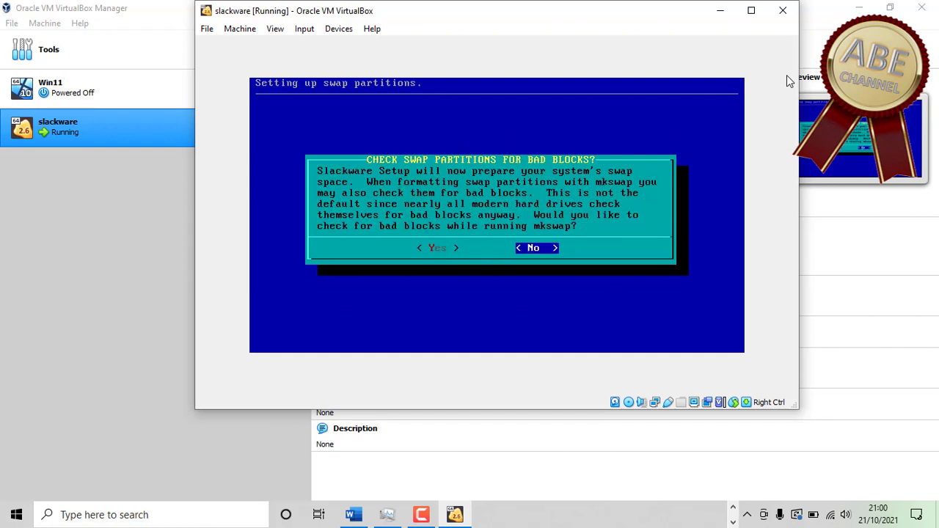
key("Return")
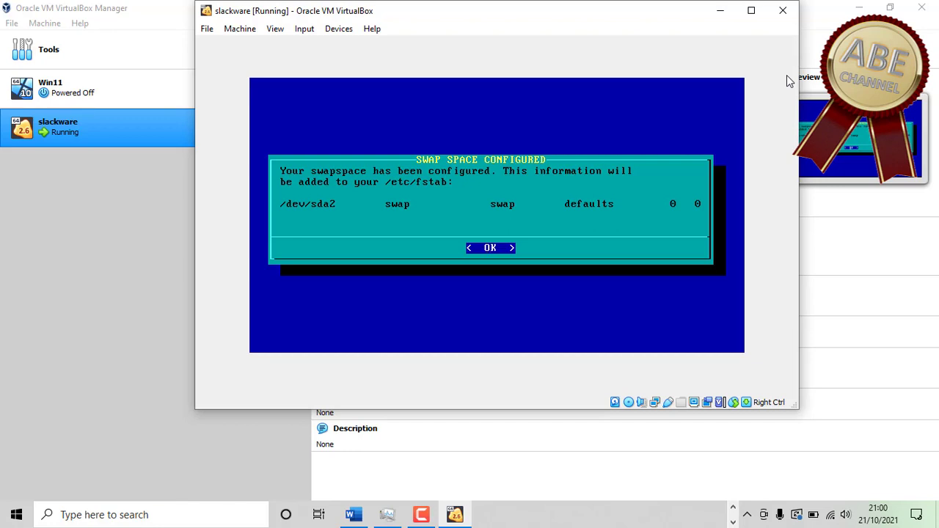
key("Return")
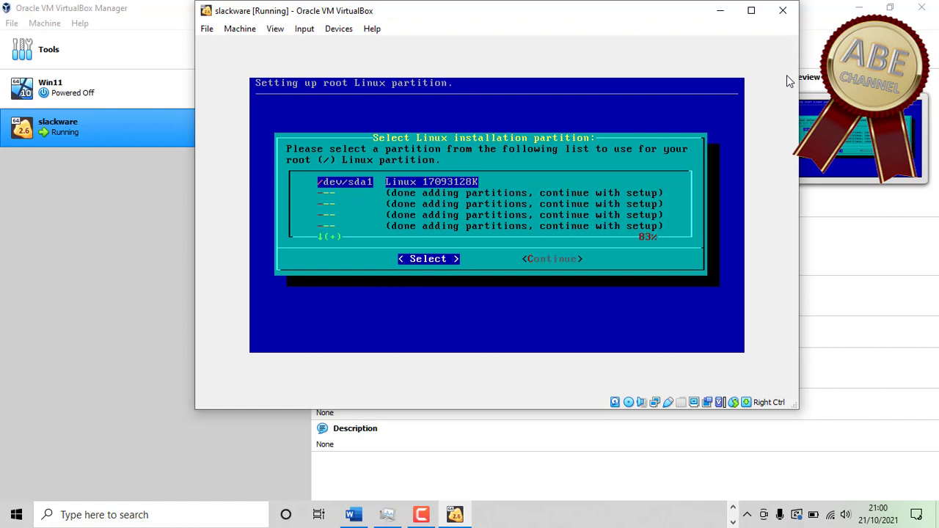
- Quick-format /dev/sda1 as ext4 and use it as the root (/) partition
key("Return")
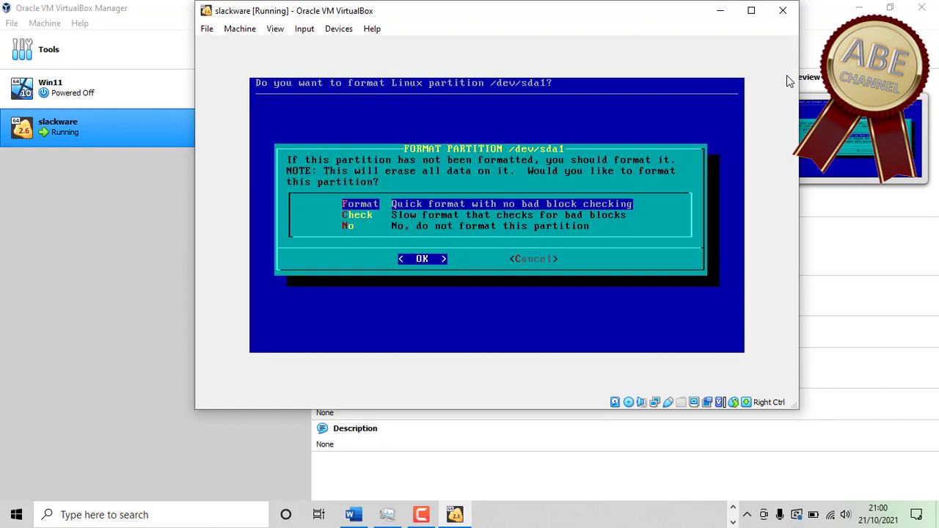
key("Return")
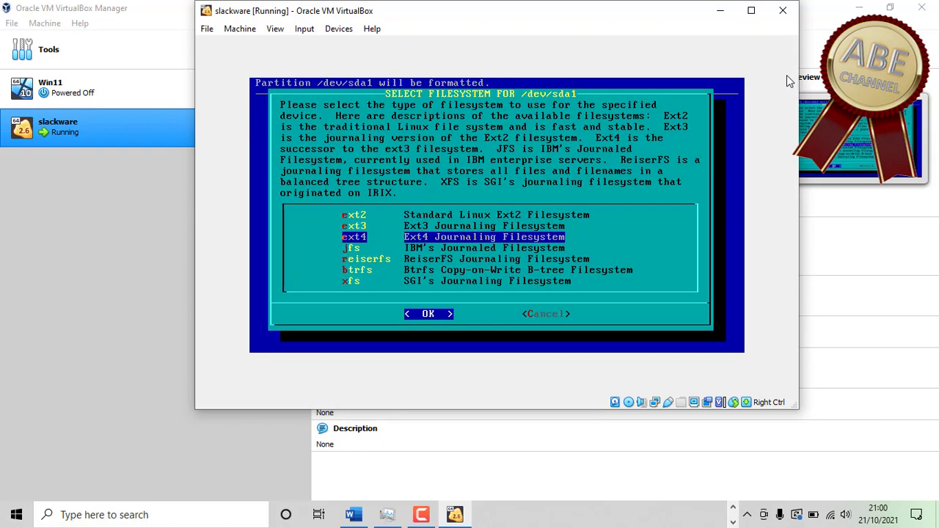
key("Return")
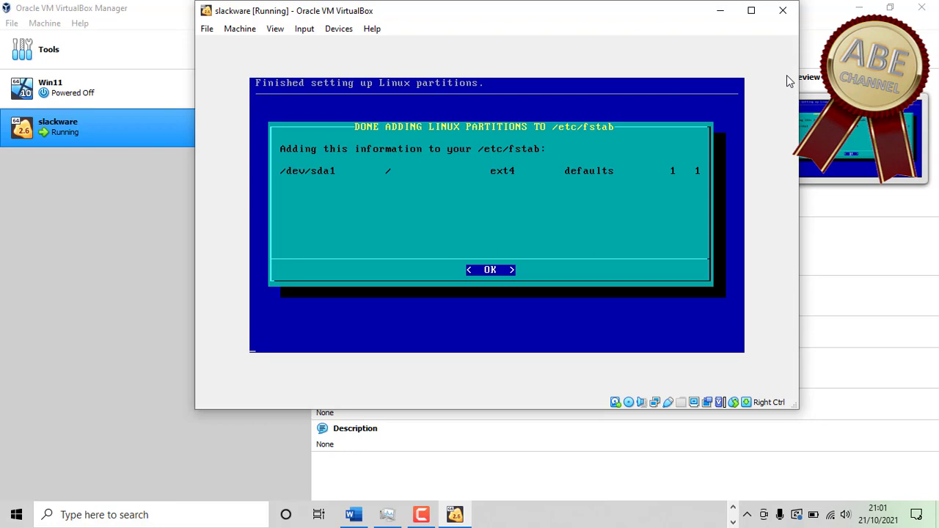
key("Return")
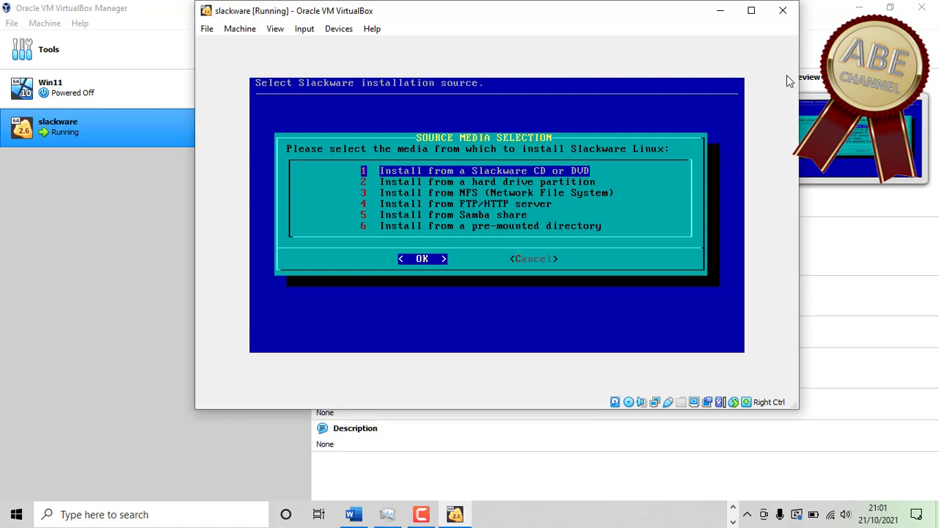
- Choose CD or DVD as the install source with automatic drive scanning
key("Return")
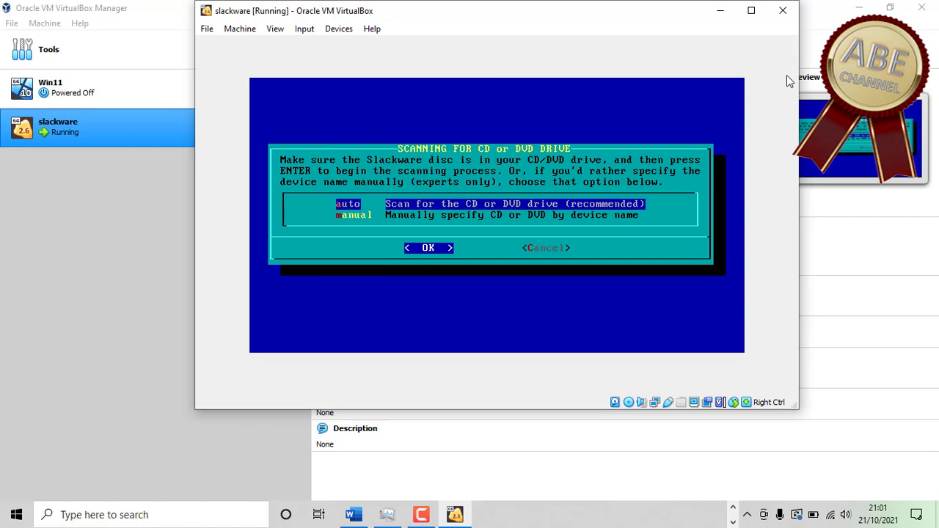
key("Return")
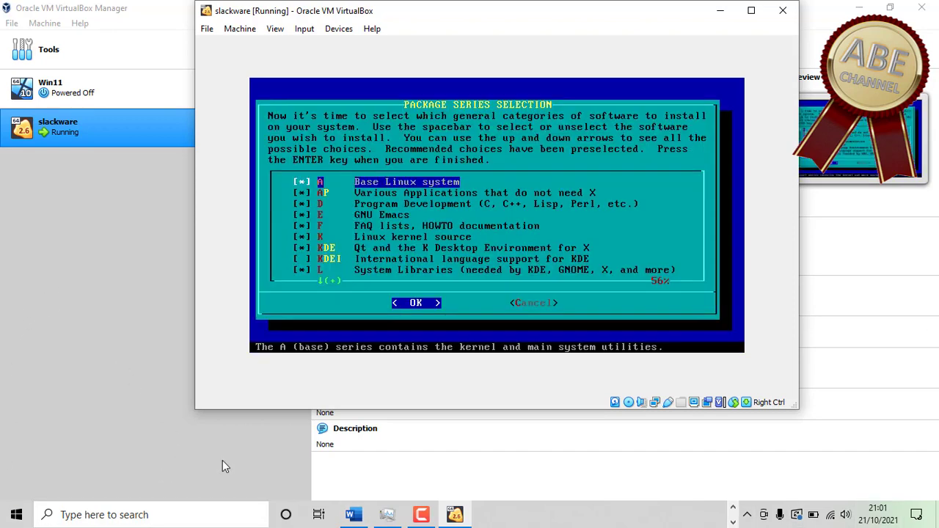
- Also check the KDEI series so all package series are selected, then accept
key("Down")
key("Down")
key("Down")
key("Down")
key("Down")
key("Down")
key("Down")
key("Down")
key("Down")
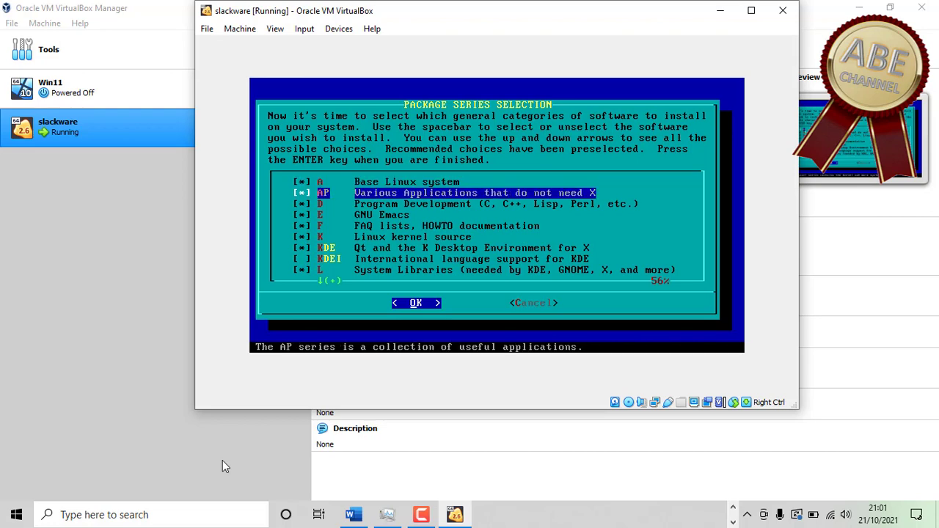
key("Down")
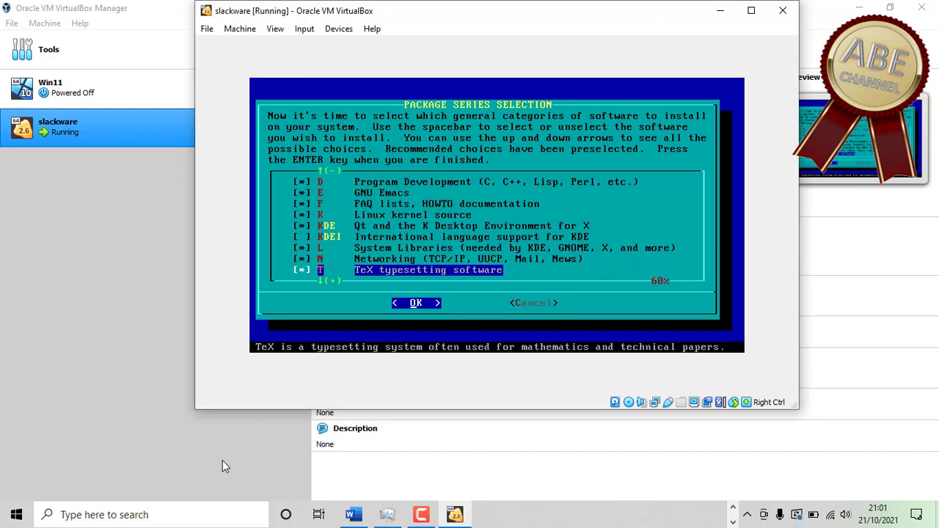
key("Up")
key("Up")
key("Up")
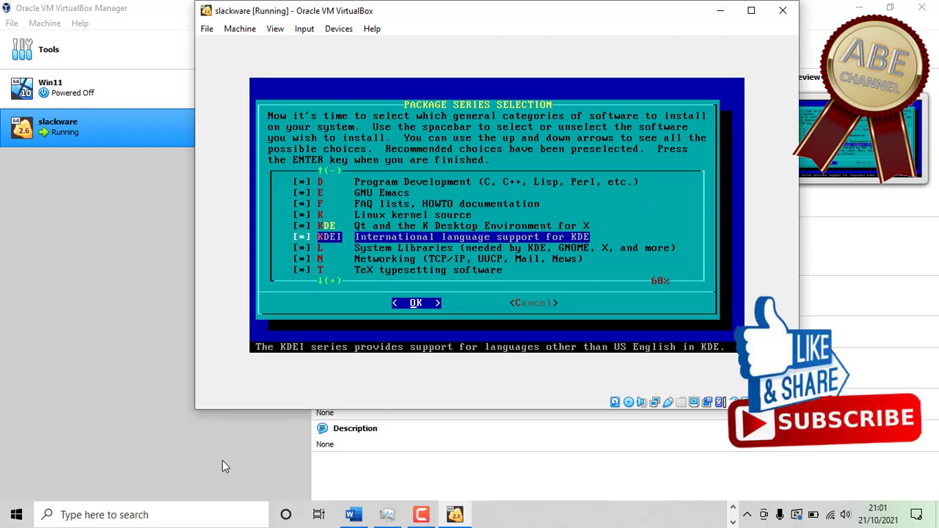
key("space")
key("Down")
key("Down")
key("Down")
key("Down")
key("Down")
key("Down")
key("Down")
key("Down")
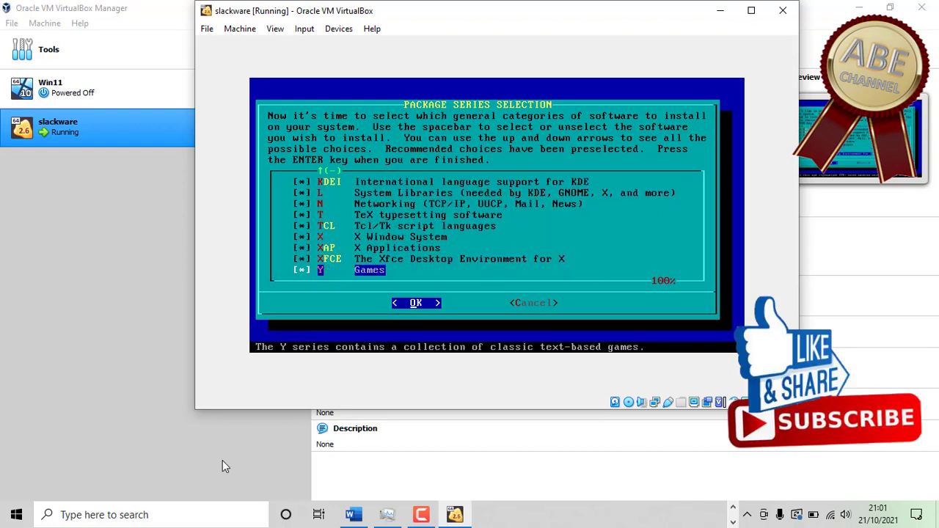
key("Up")
key("Up")
key("Up")
key("Up")
key("Up")
key("Up")
key("Up")
key("Up")
key("Up")
key("Up")
key("Up")
key("Up")
key("Up")
key("Up")
key("Up")
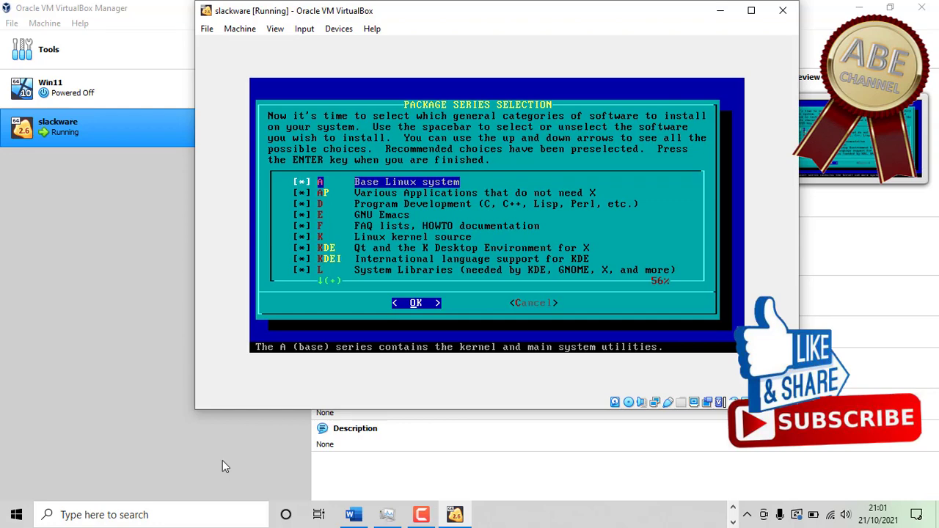
key("Return")
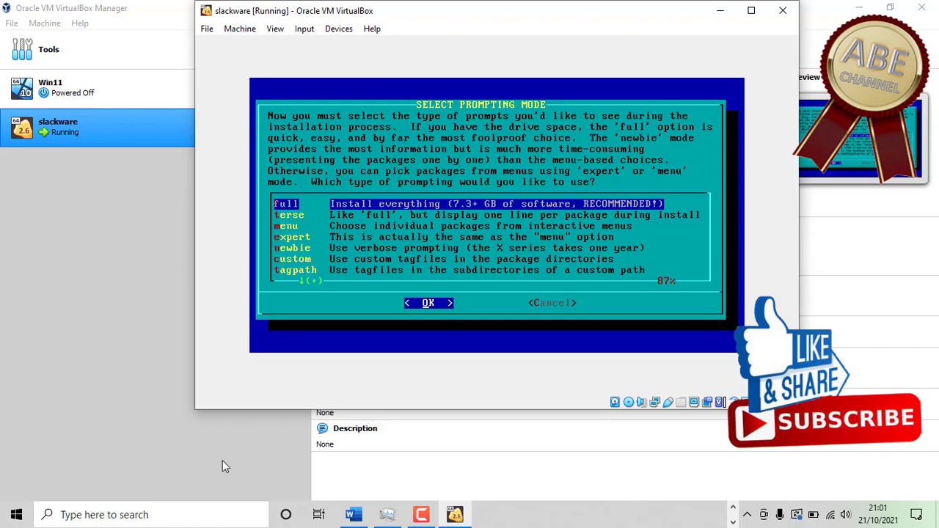
- Pick the 'full' prompting mode so all packages install without prompts
key("Return")
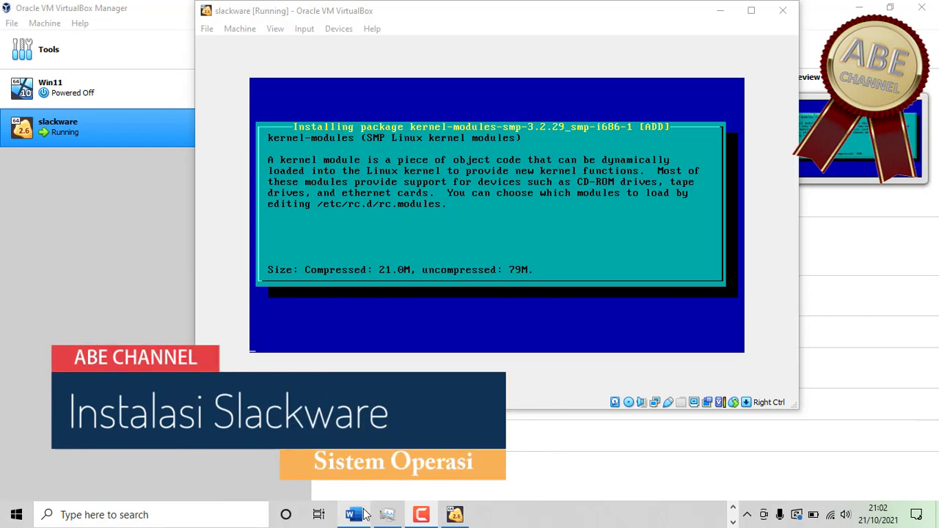
- Wait for package installation to finish until the Make USB Flash Boot prompt
mouse_move(364, 514)
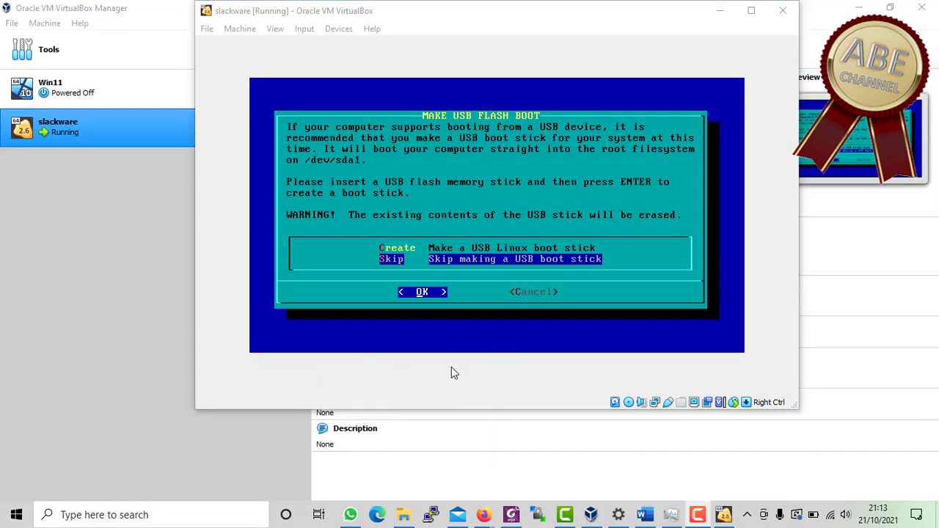
- Skip making a USB boot stick and choose the simple LILO installation
left_click(732, 42)
key("Return")
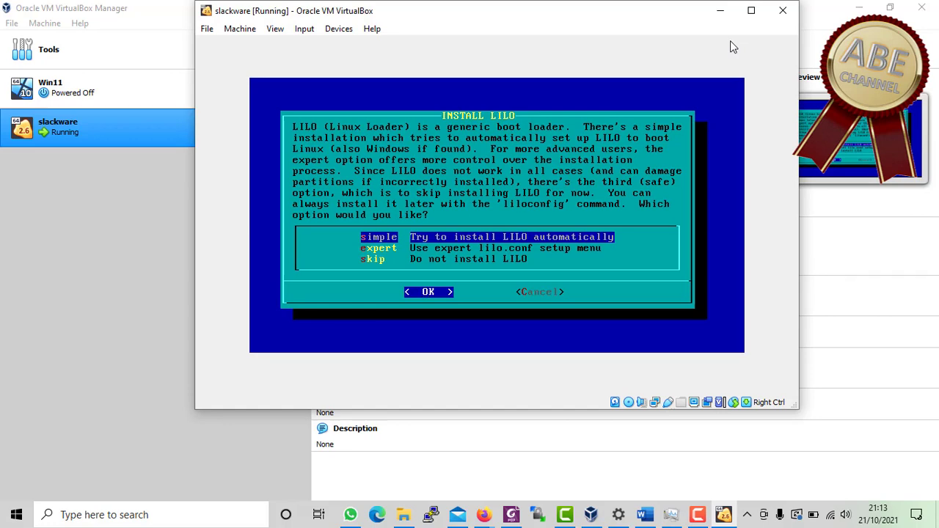
key("Return")
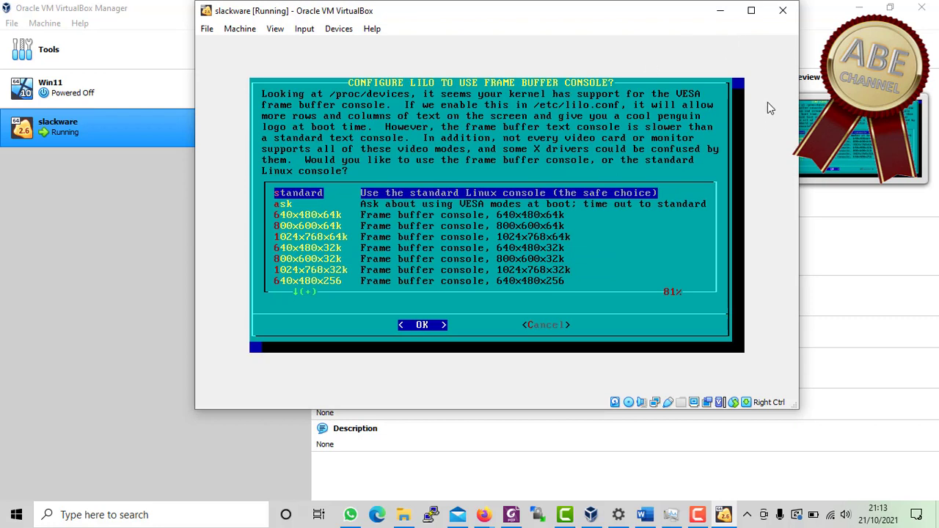
- Use the 1024x768x256 frame buffer console, no extra parameters, no UTF-8, and install LILO to the MBR
key("Down")
key("Down")
key("Down")
key("Down")
key("Down")
key("Down")
key("Down")
key("Down")
key("Down")
key("Down")
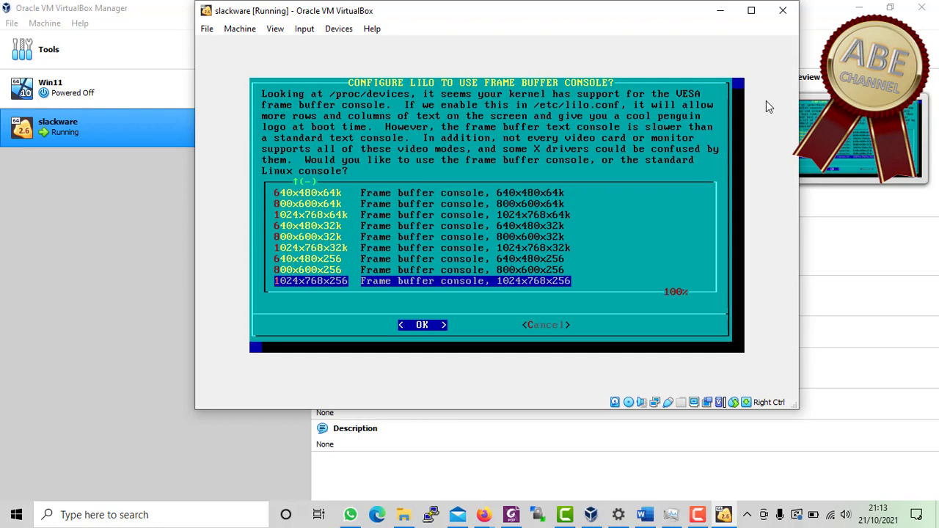
key("Return")
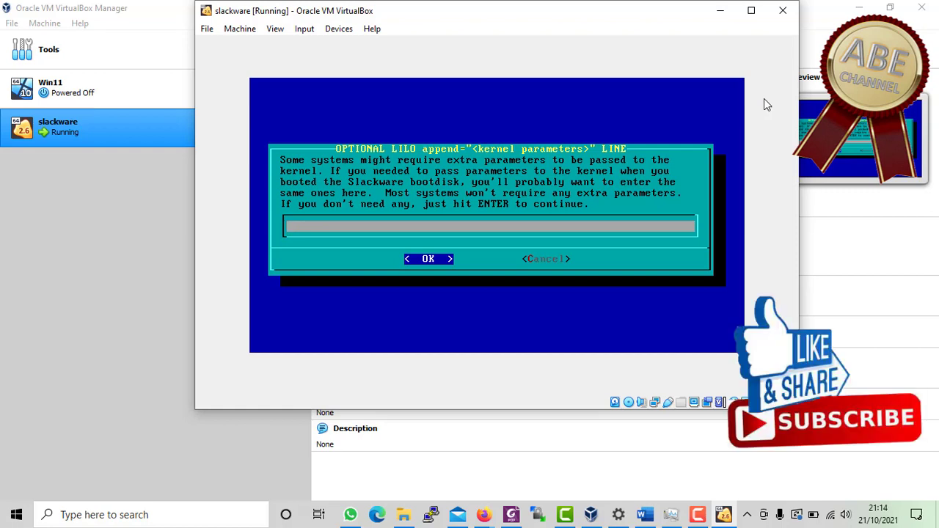
key("Return")
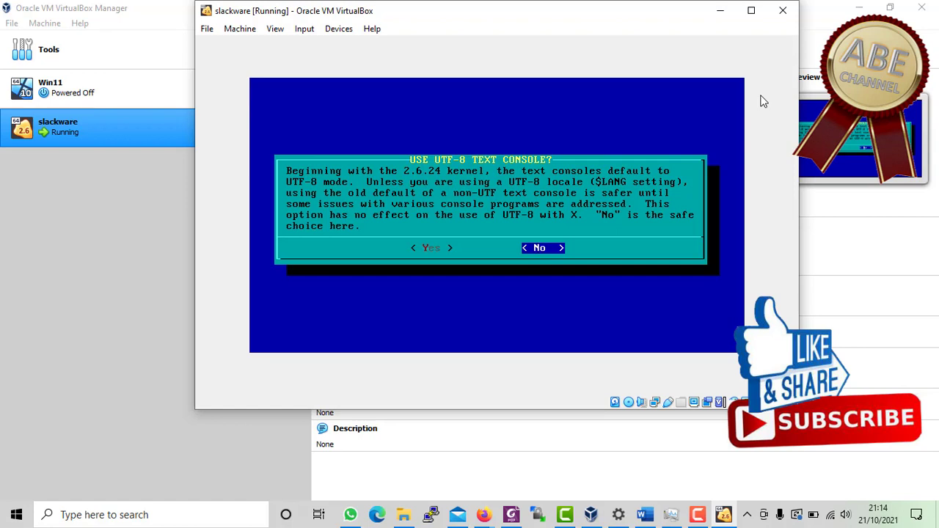
key("Return")
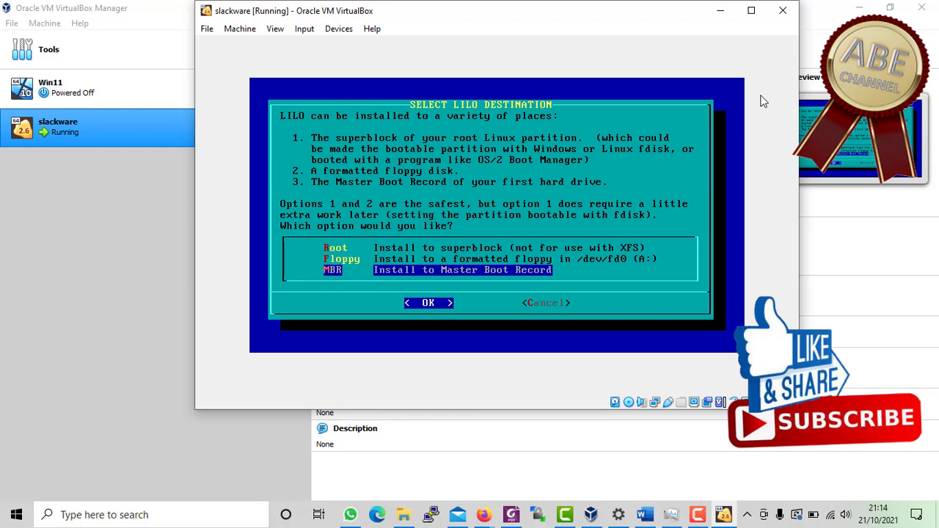
key("Return")
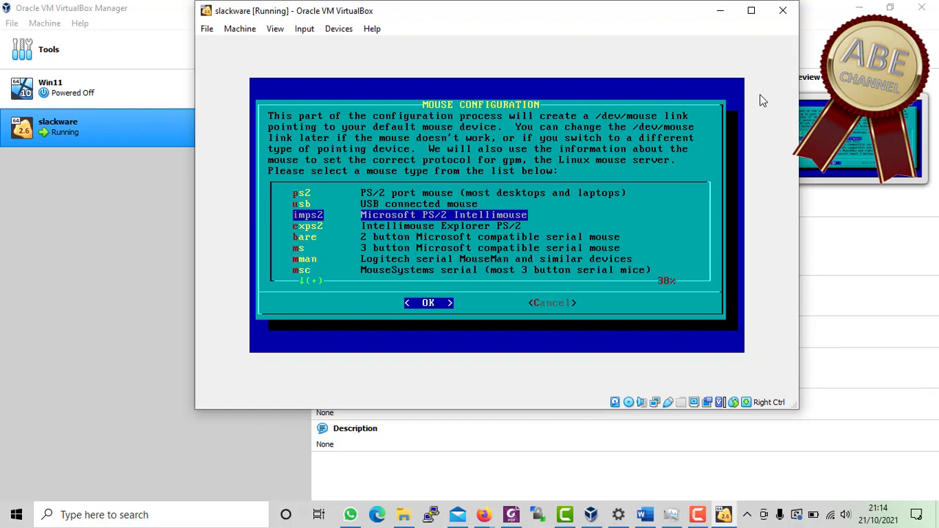
- Keep the imps2 mouse, load gpm at boot, and decline network configuration
key("Return")
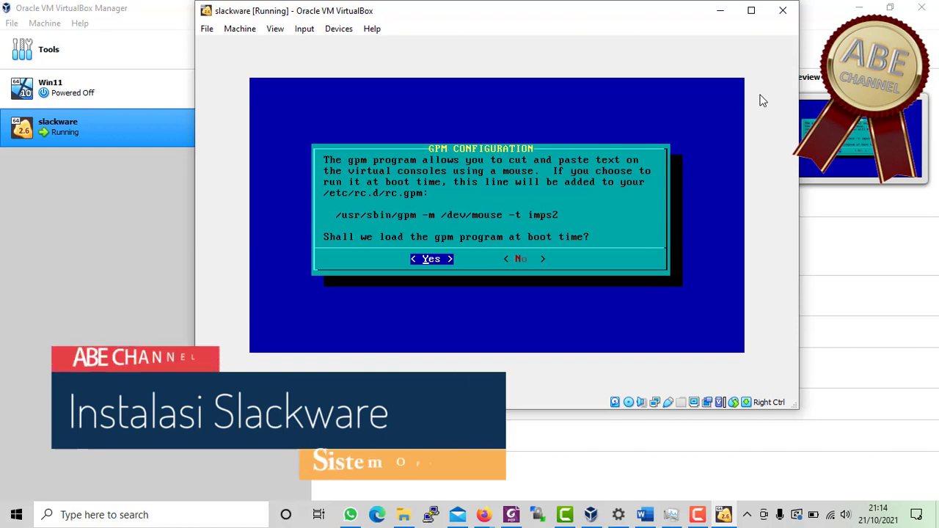
key("Return")
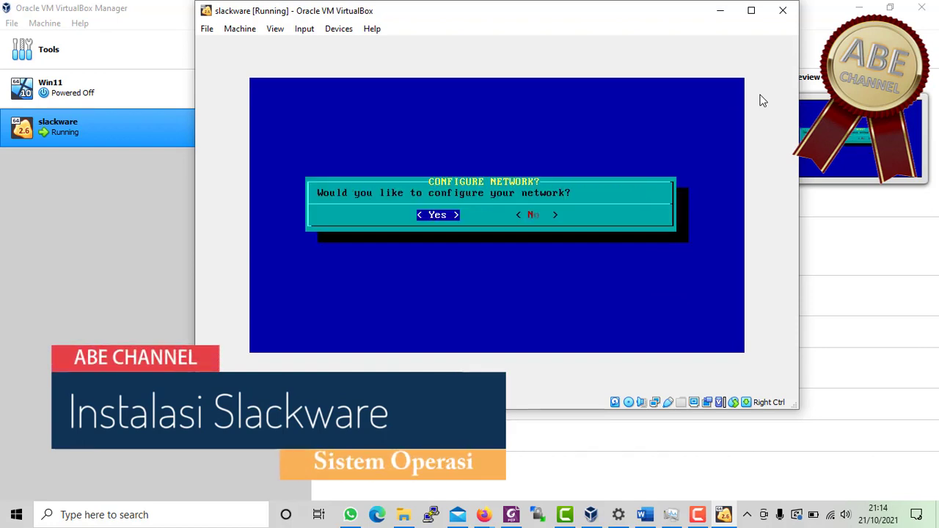
key("Right")
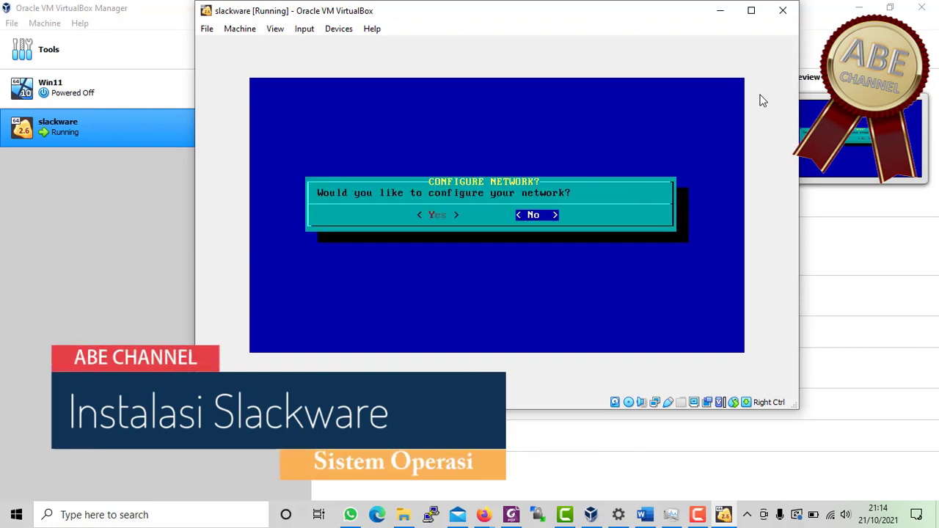
key("Return")
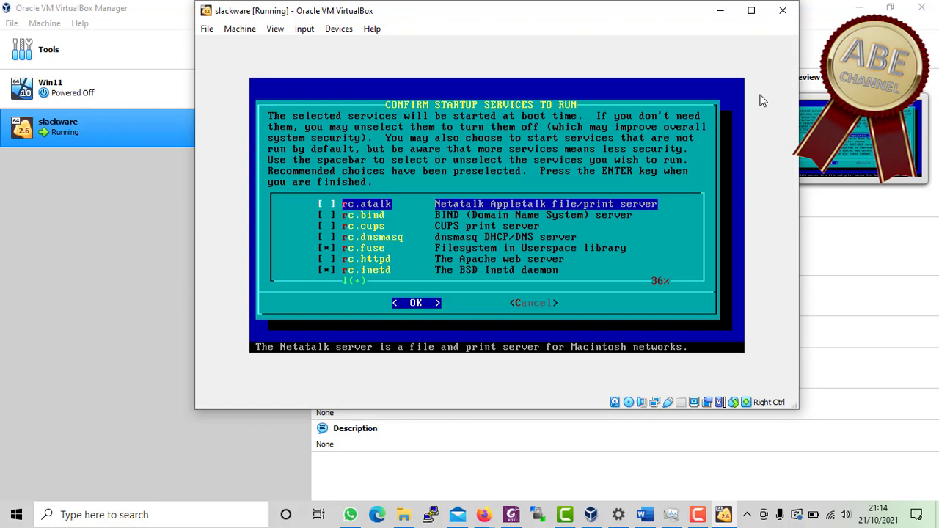
- Review the startup services list and keep the default selection
key("Down")
key("Down")
key("Down")
key("Down")
key("Down")
key("Down")
key("Down")
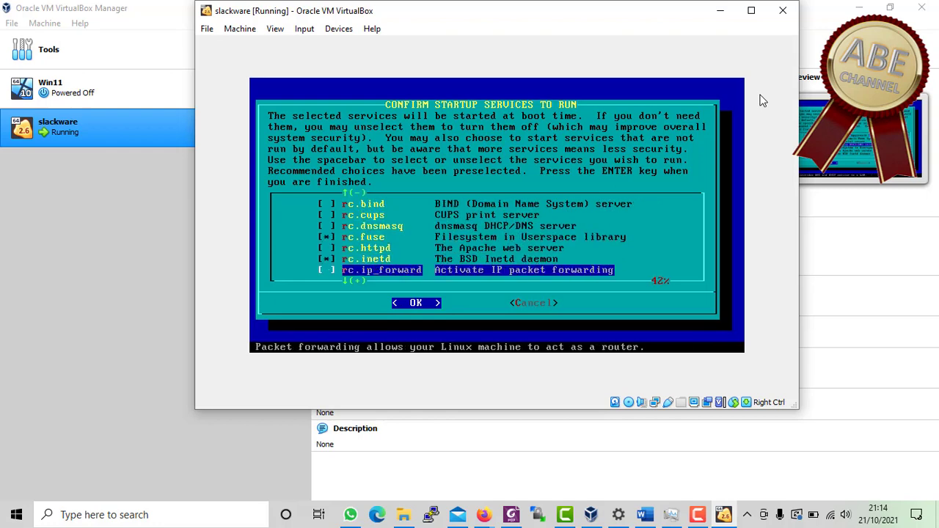
key("Down")
key("Down")
key("Down")
key("Down")
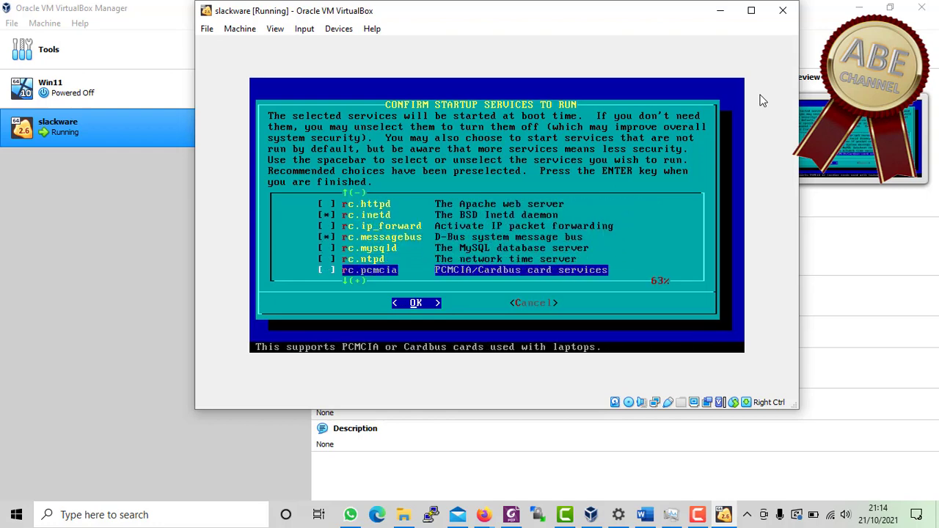
key("Down")
key("Down")
key("Down")
key("Down")
key("Down")
key("Down")
key("Down")
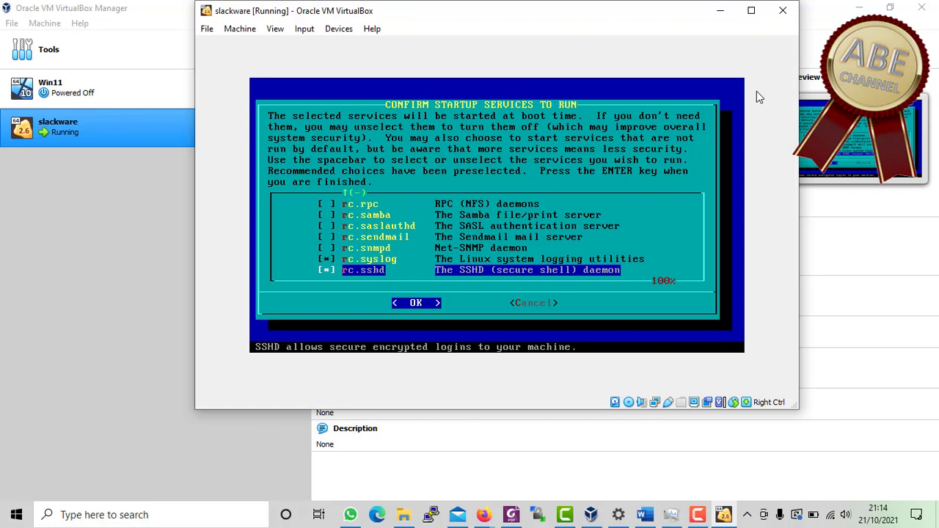
key("Return")
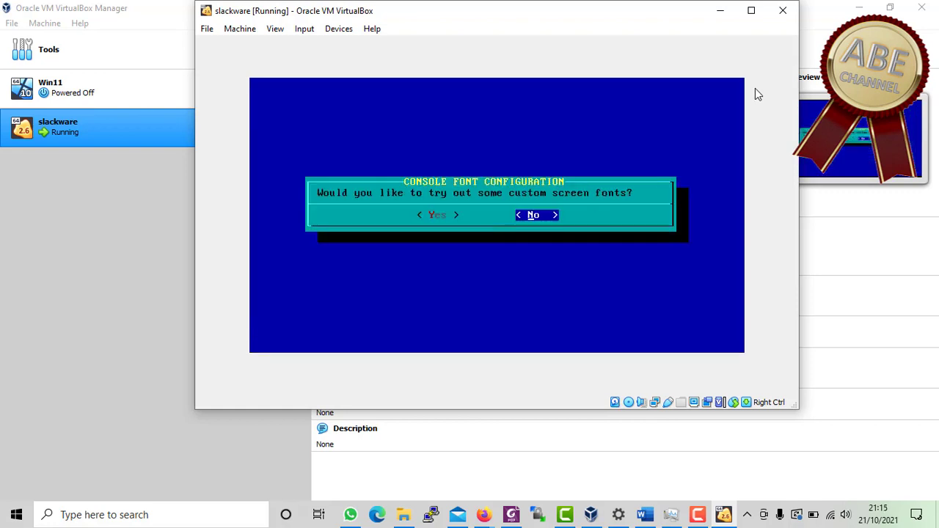
- Decline custom fonts, keep the hardware clock on local time, and pick Asia/Jakarta timezone
key("Return")
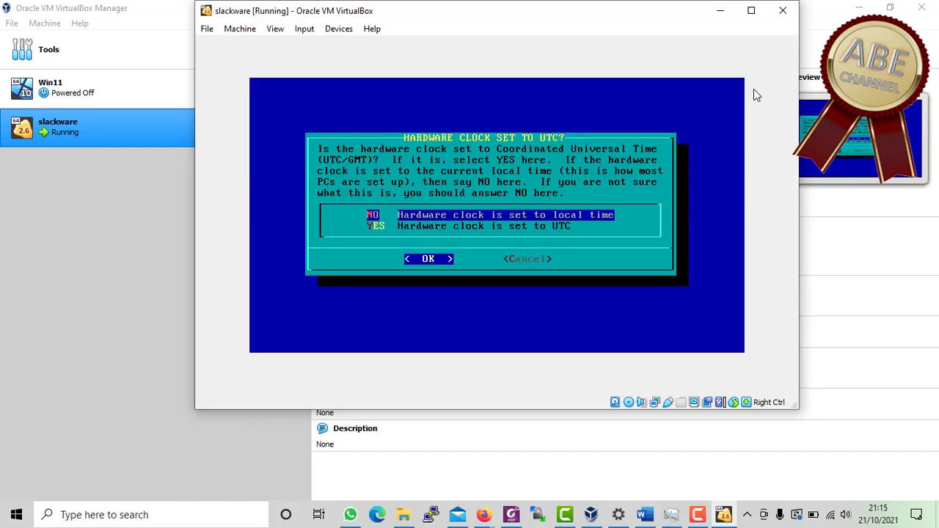
key("Return")
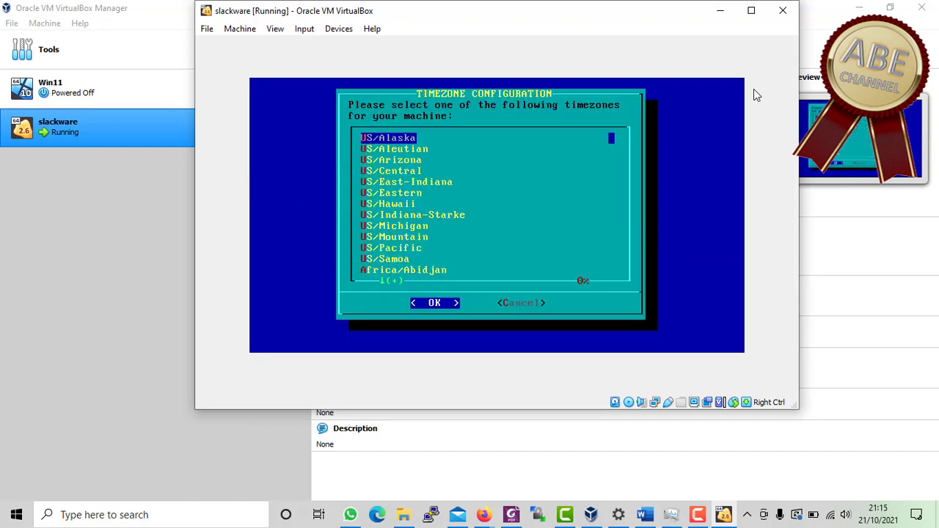
key("Down")
key("Down")
key("Down")
key("Down")
key("Down")
key("Down")
key("Down")
key("Down")
key("Down")
key("Down")
key("Down")
key("Down")
key("Down")
key("Down")
key("Down")
key("Down")
key("Down")
key("Down")
key("Down")
key("Down")
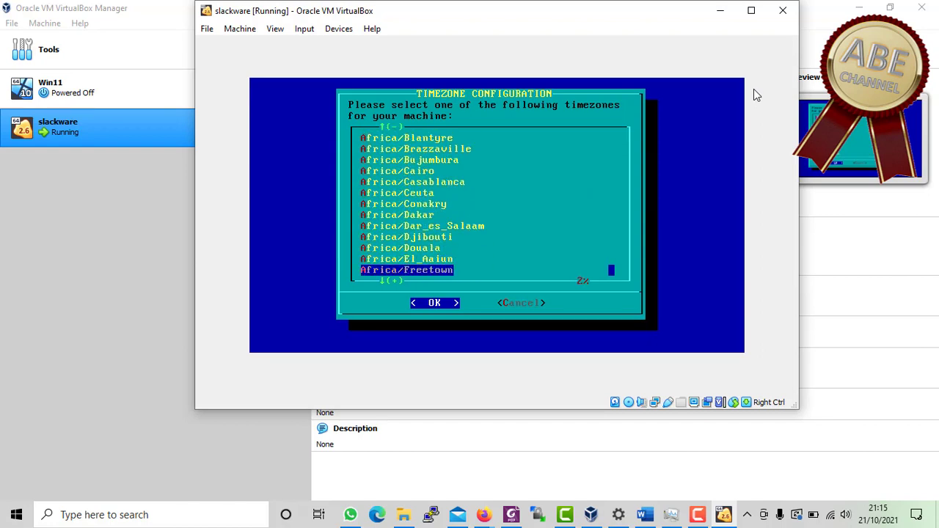
key("Down")
key("Down")
key("Down")
key("Down")
key("Down")
key("Down")
key("Down")
key("Down")
key("Down")
key("Down")
key("Down")
key("Down")
key("Down")
key("Down")
key("Down")
key("Down")
key("Down")
key("Down")
key("Down")
key("Down")
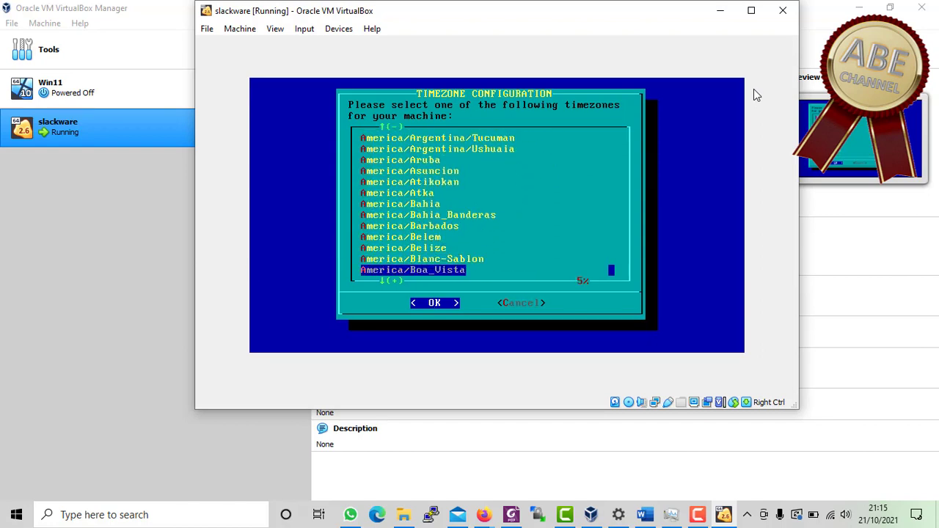
key("Down")
key("Down")
key("Down")
key("Down")
key("Down")
key("Down")
key("Down")
key("Down")
key("Down")
key("Down")
key("Down")
key("Down")
key("Down")
key("Down")
key("Down")
key("Down")
key("Down")
key("Down")
key("Down")
key("Down")
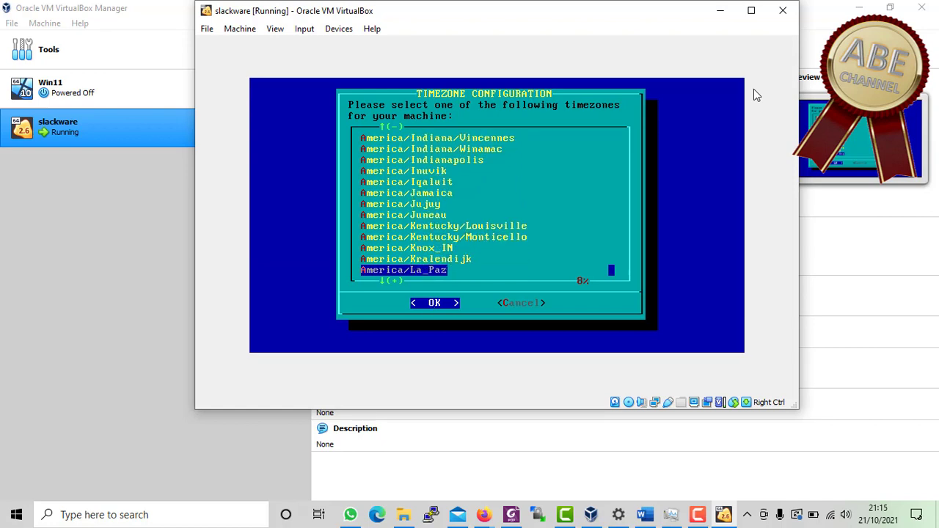
key("Down")
key("Down")
key("Down")
key("Down")
key("Down")
key("Down")
key("Down")
key("Down")
key("Down")
key("Down")
key("Down")
key("Down")
key("Down")
key("Down")
key("Down")
key("Down")
key("Down")
key("Down")
key("Down")
key("Down")
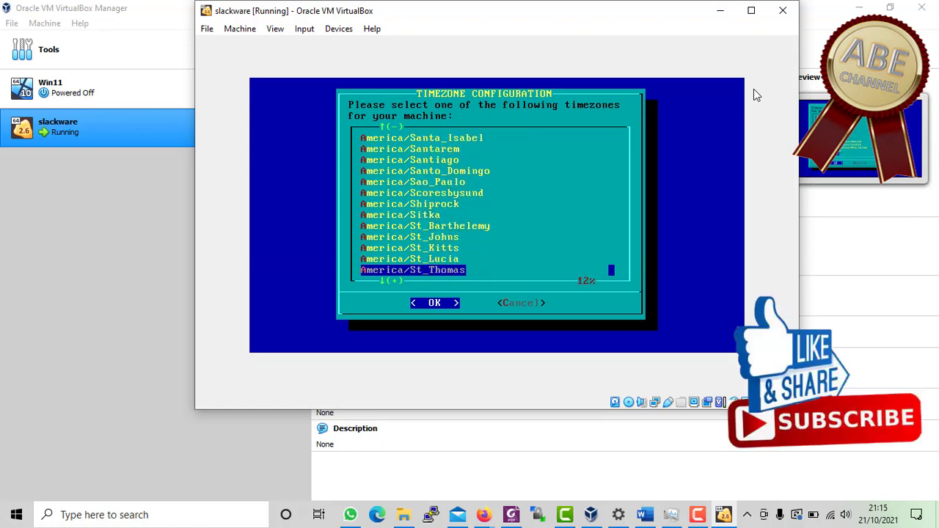
key("Down")
key("Down")
key("Down")
key("Down")
key("Down")
key("Down")
key("Down")
key("Down")
key("Down")
key("Down")
key("Down")
key("Down")
key("Down")
key("Down")
key("Down")
key("Down")
key("Down")
key("Down")
key("Down")
key("Down")
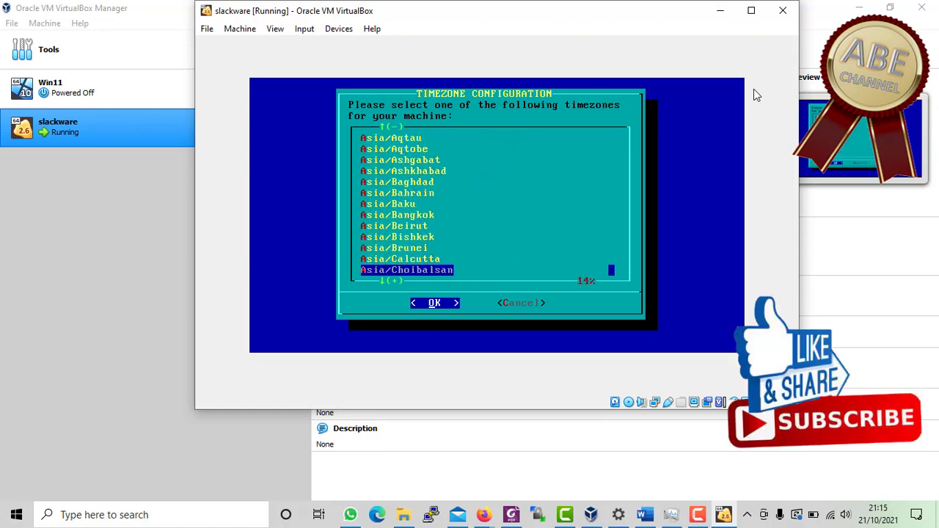
key("Down")
key("Down")
key("Down")
key("Down")
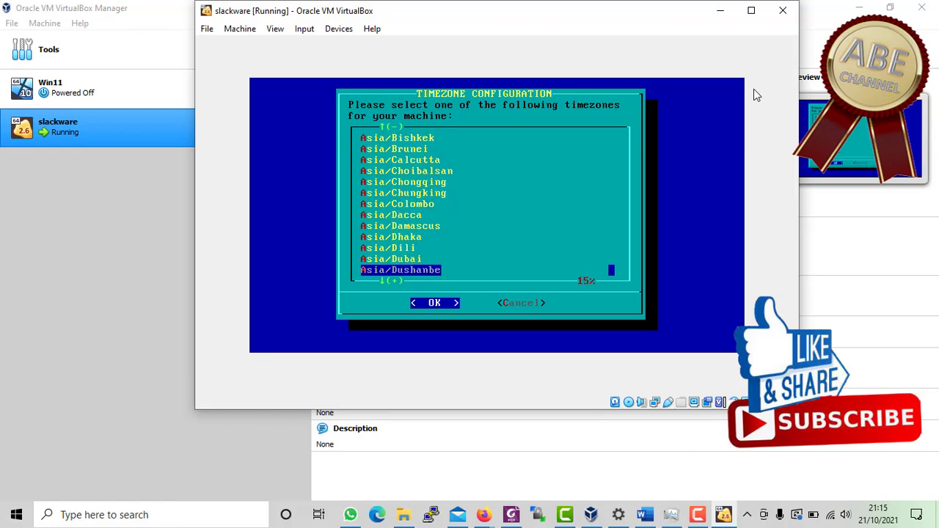
key("Down")
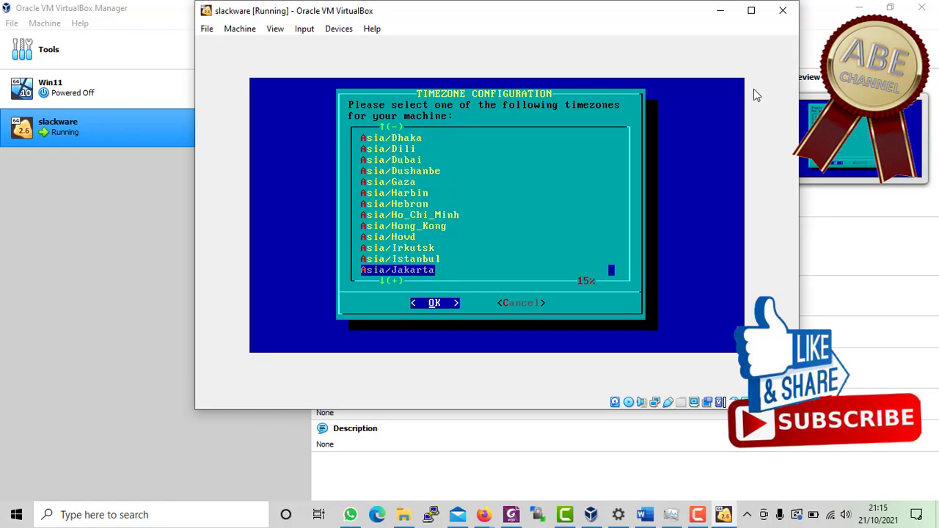
key("Down")
key("Up")
key("Return")
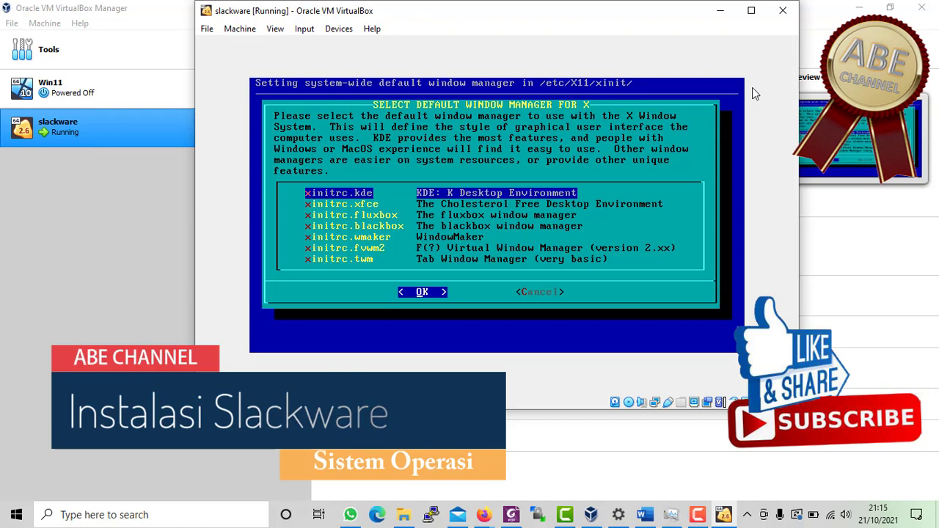
- Make xinitrc.kde the default window manager and set and confirm a root password
key("Return")
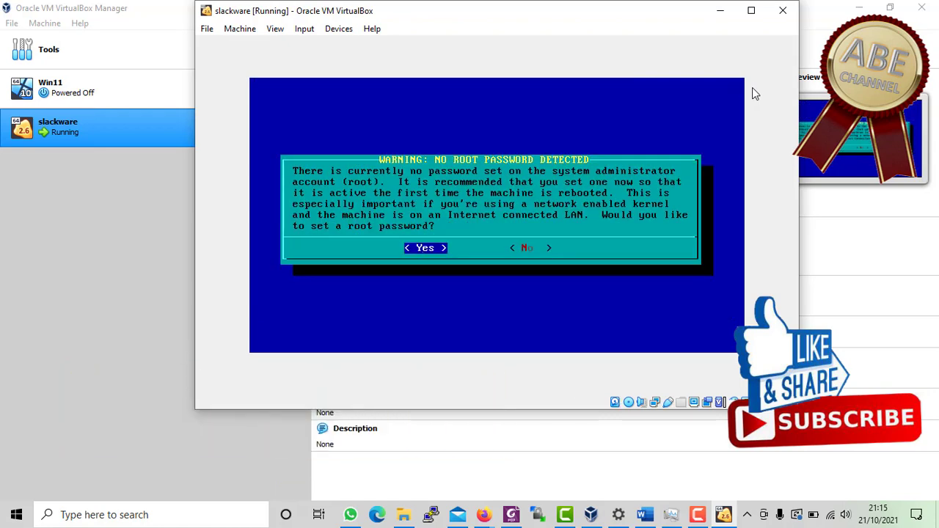
key("Return")
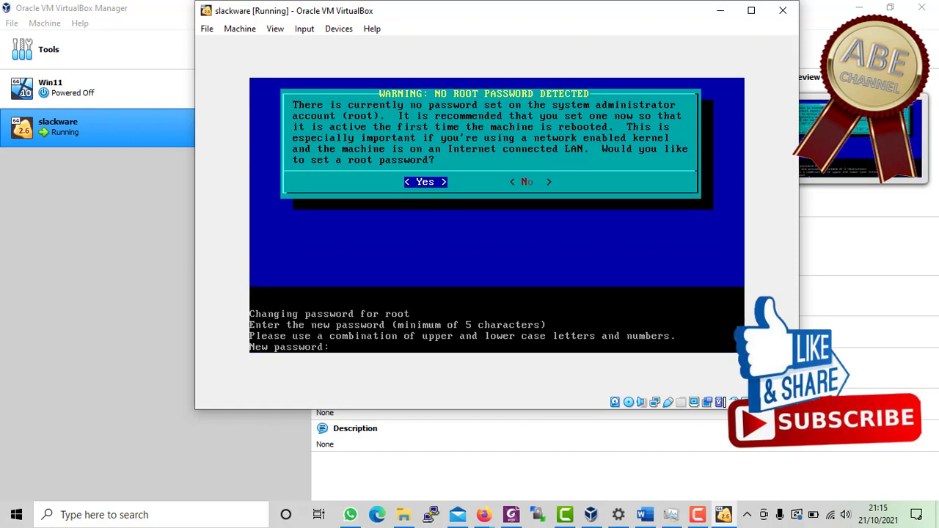
key("Control_R")
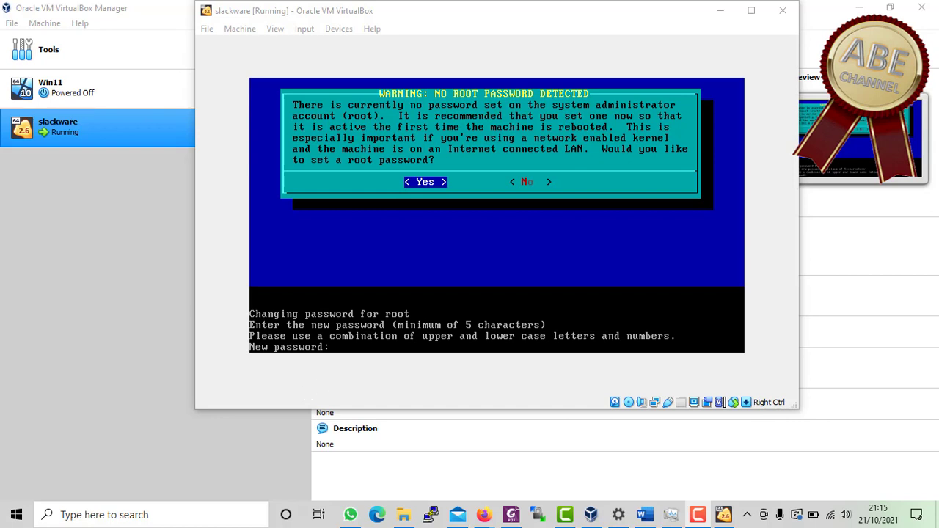
left_click(535, 10)
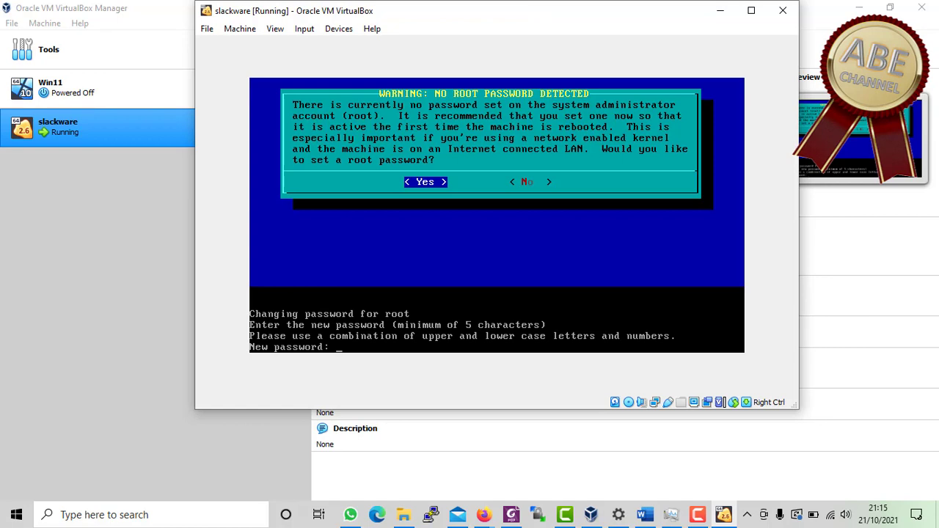
key("Return")
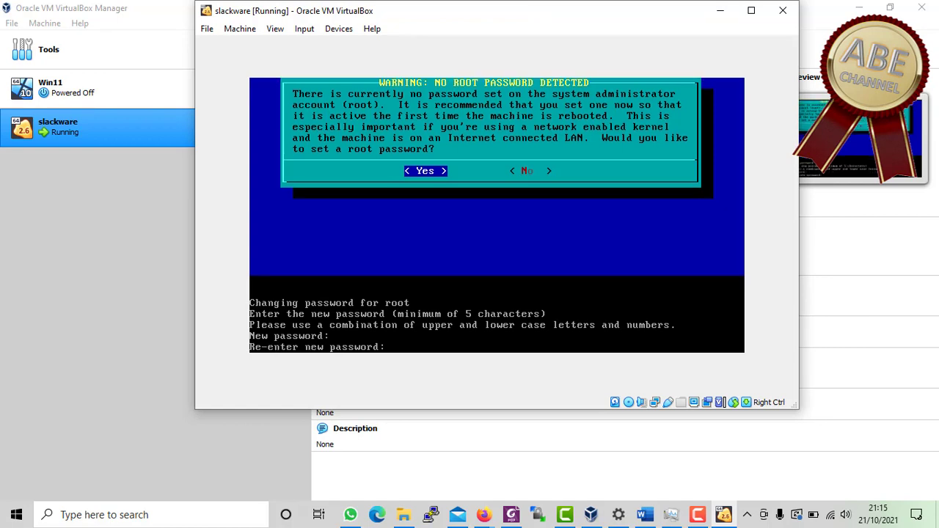
key("Return")
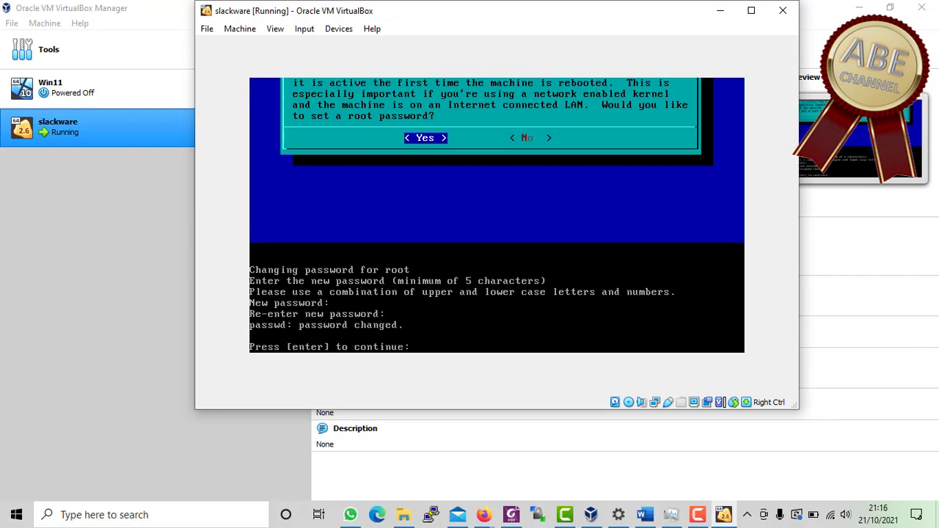
key("Return")
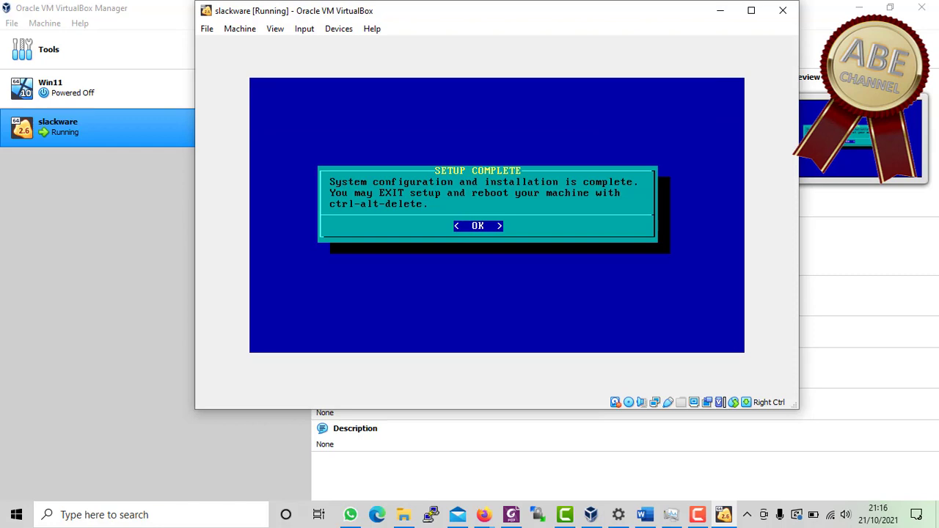
- Choose EXIT in the Slackware setup menu, then run 'reboot' at the root prompt
key("Return")
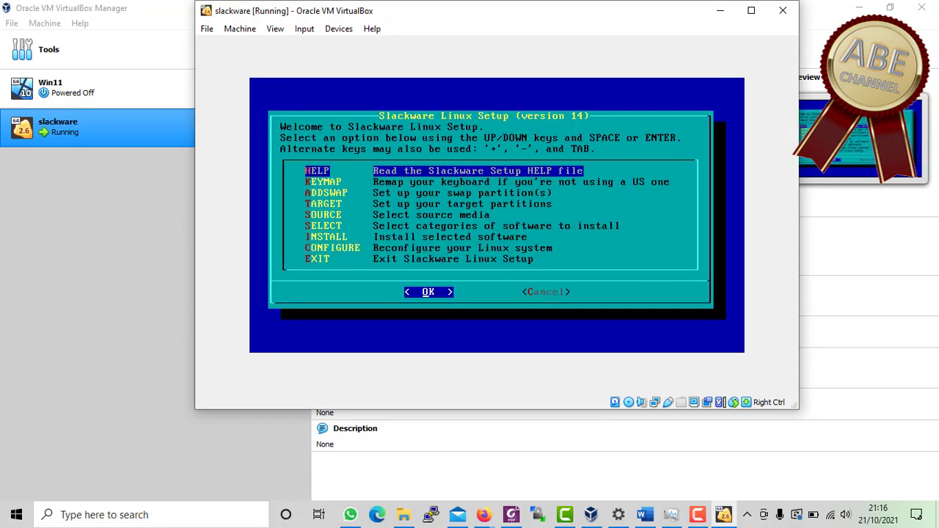
key("Down")
key("Down")
key("Down")
key("Down")
key("Down")
key("Down")
key("Down")
key("Down")
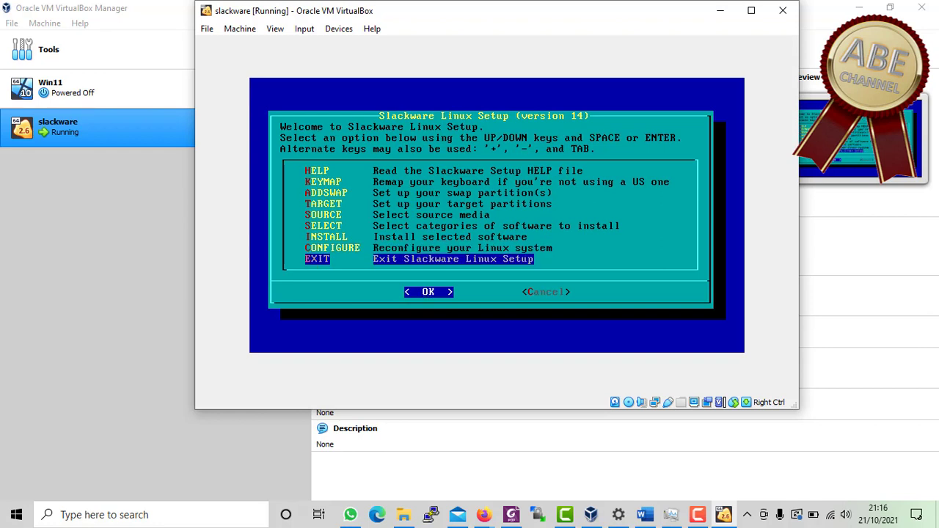
key("Return")
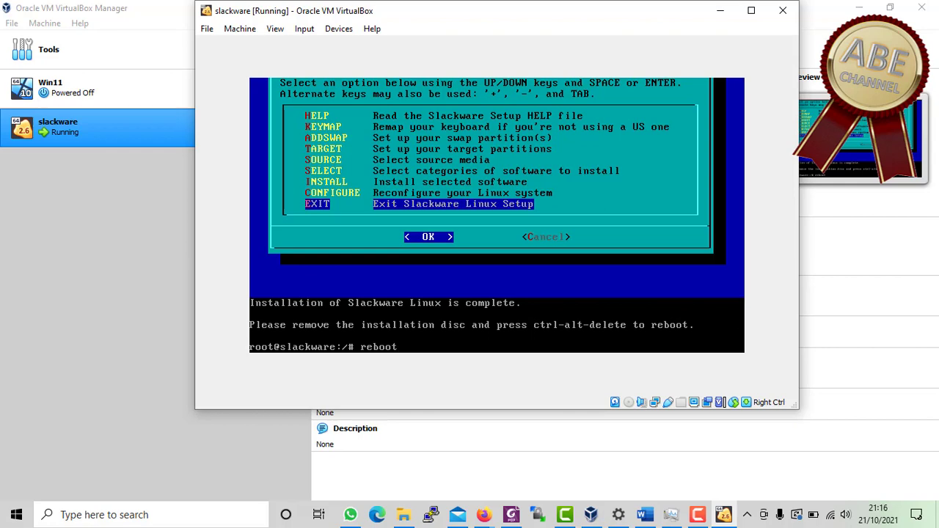
type("reboot")
key("Return")
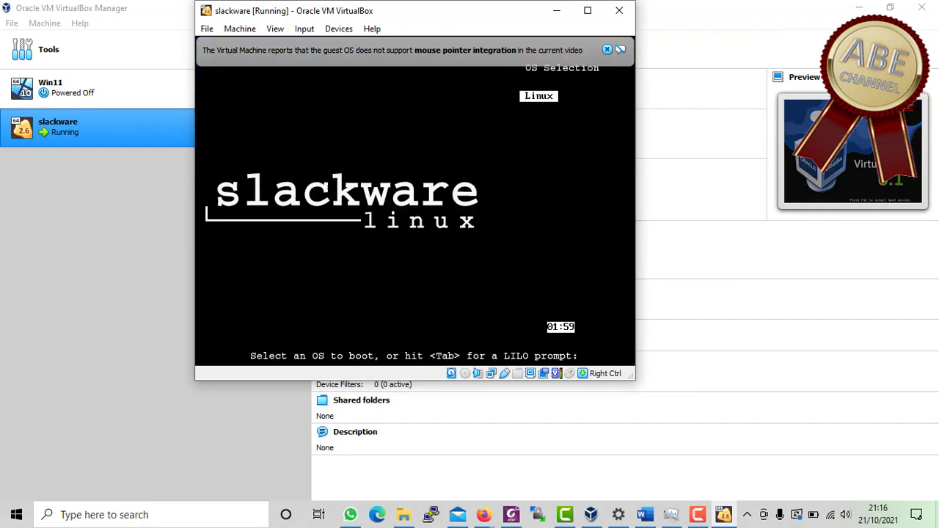
- Maximize the VM window, boot Linux from LILO, and dismiss the mouse integration notice
left_click(587, 10)
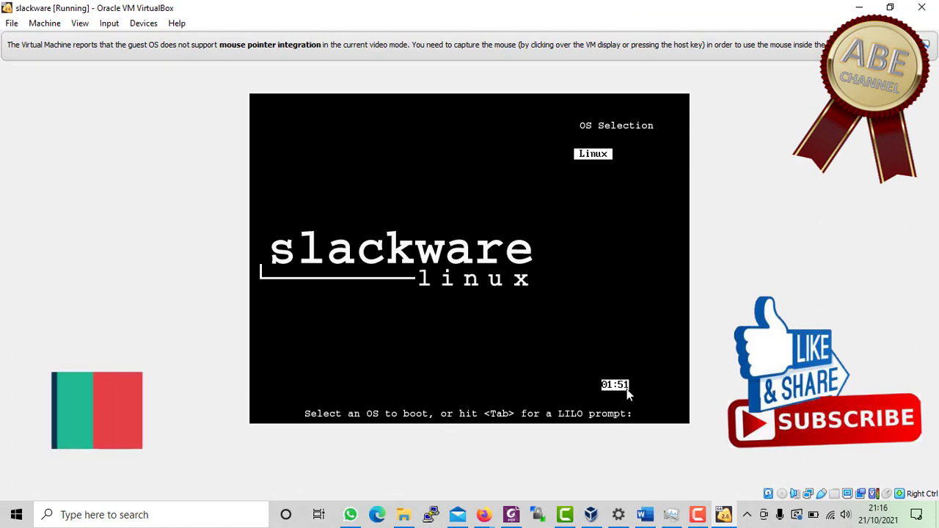
key("Return")
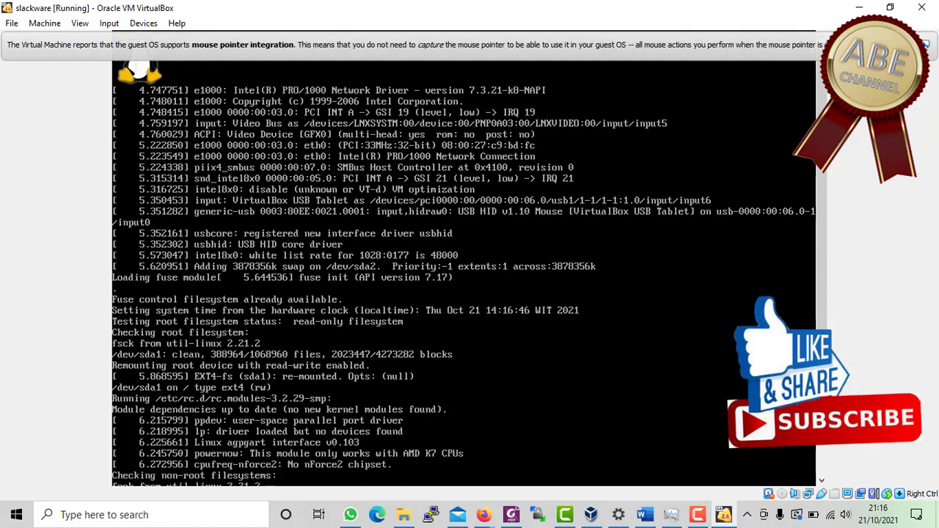
left_click(913, 45)
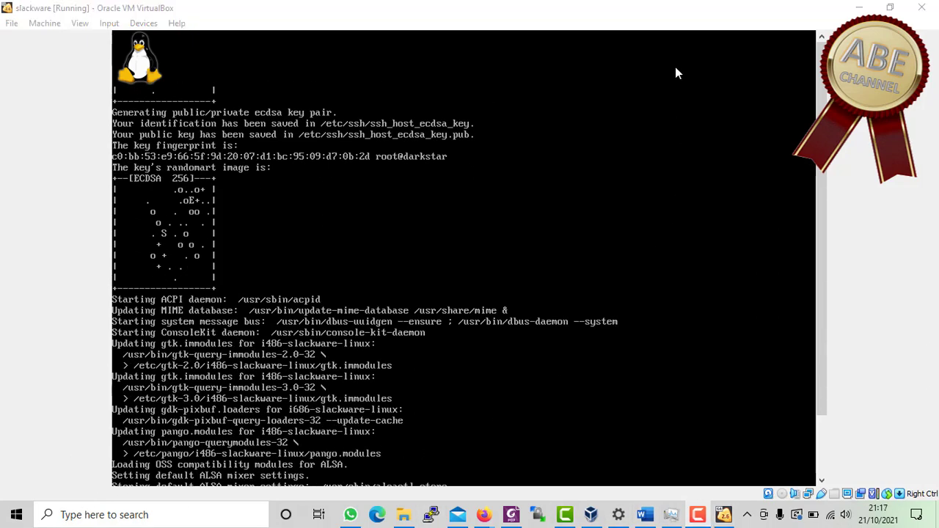
left_click(671, 16)
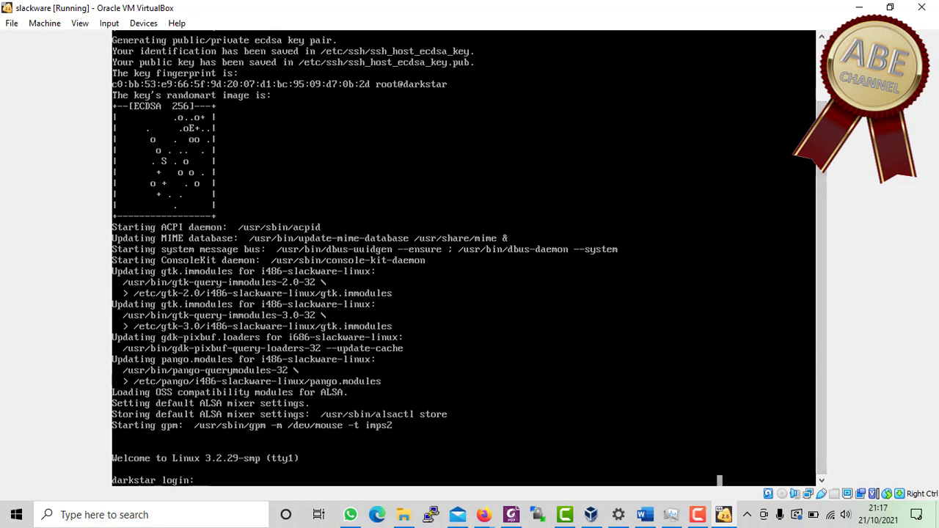
- Log in as root with the root password and run 'init 4' for the graphical login
type("root")
key("Return")
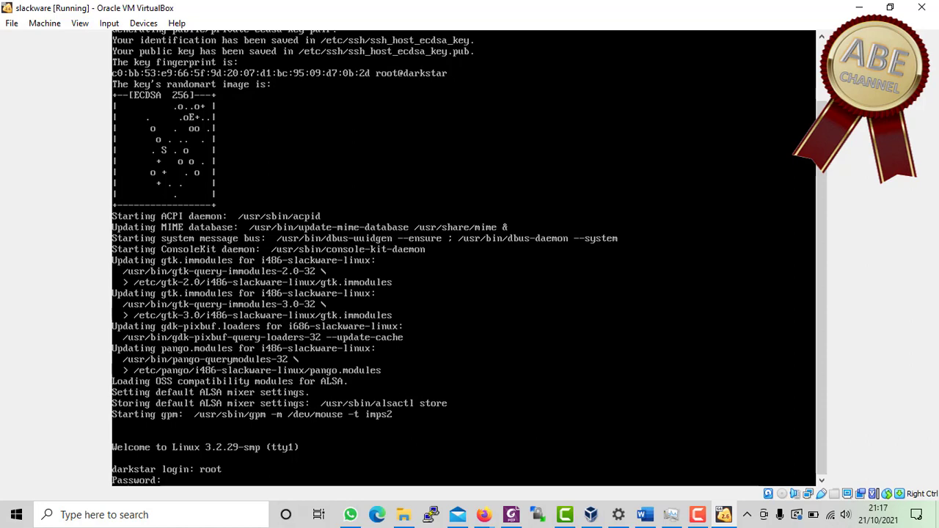
key("Return")
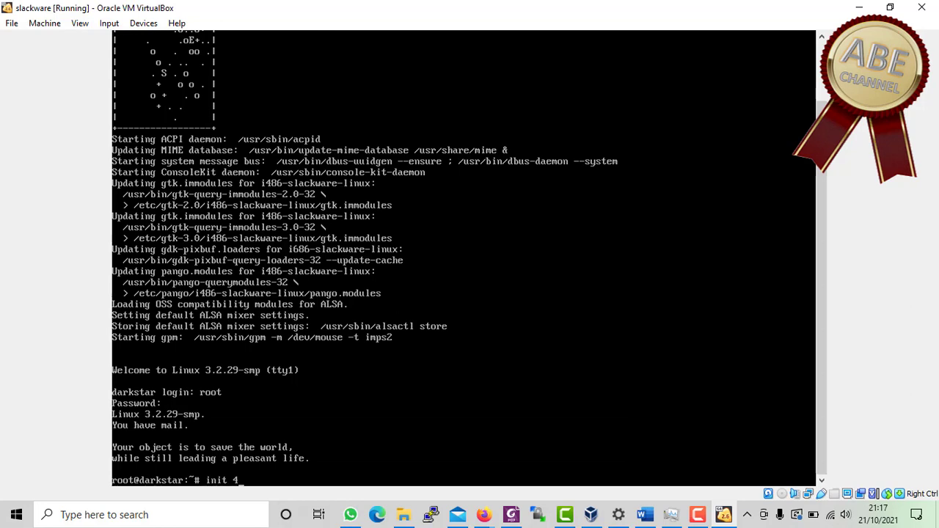
key("Return")
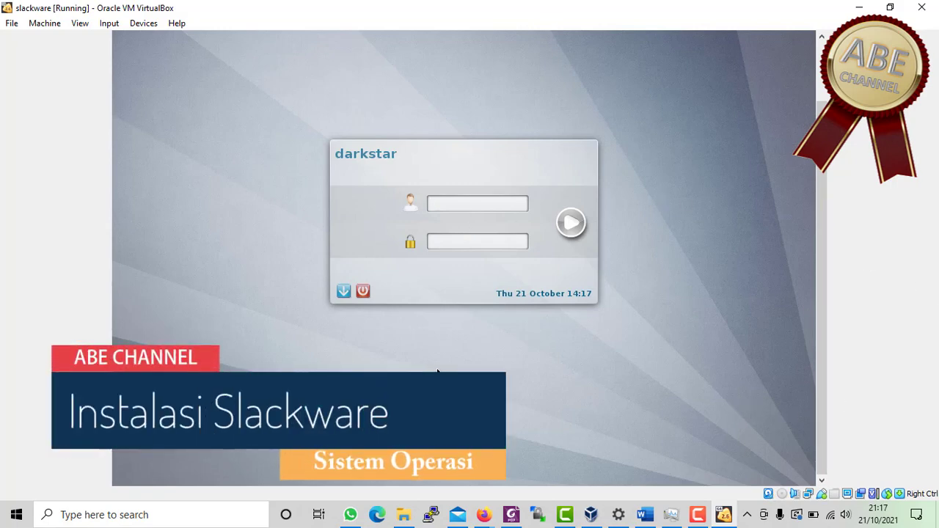
- Enter the root username and password in the KDM login dialog to start KDE
type("ro●●●●●●●")
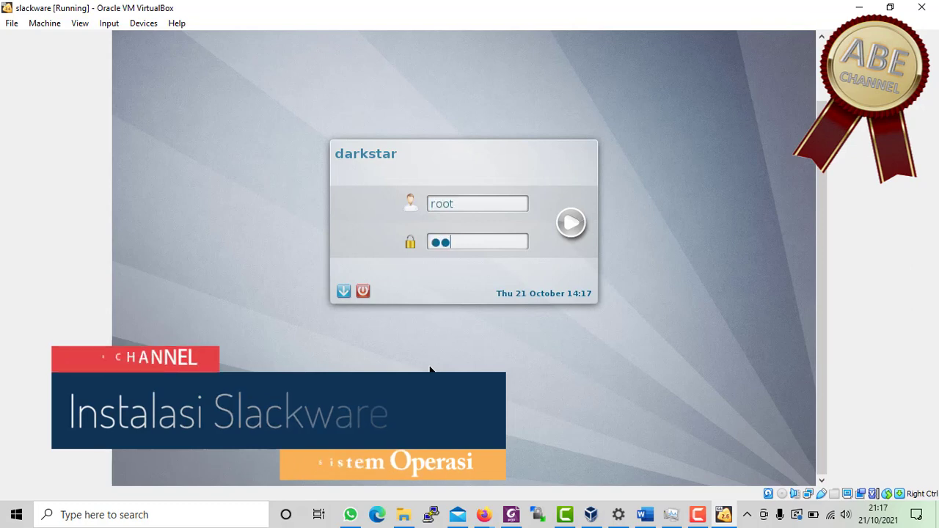
key("Return")
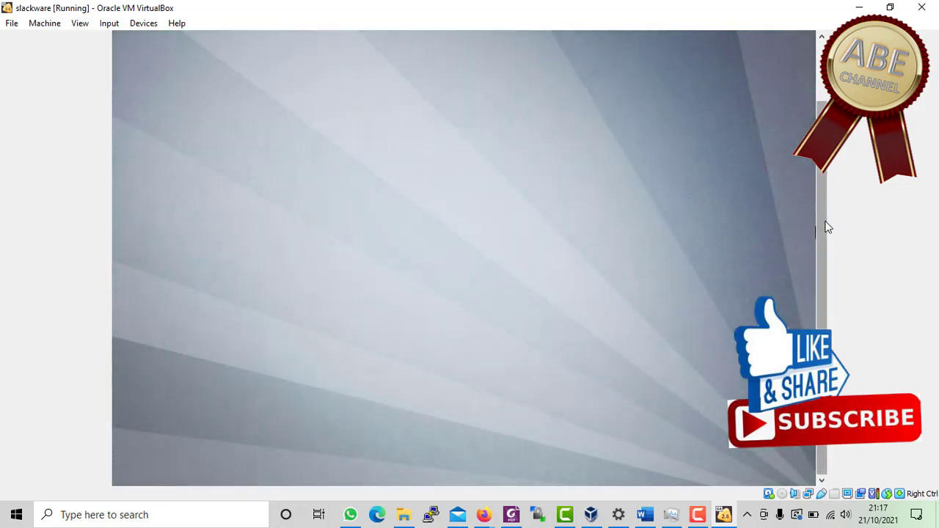
- Add a Default Panel to the KDE desktop from the top-right Desktop cashew menu
left_click_drag(823, 220, 852, 159)
key("F9")
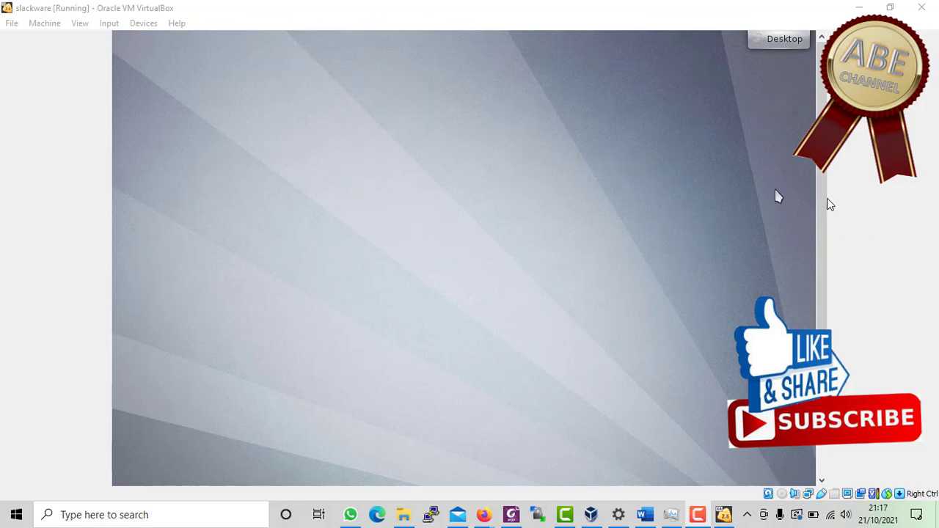
left_click_drag(827, 203, 827, 264)
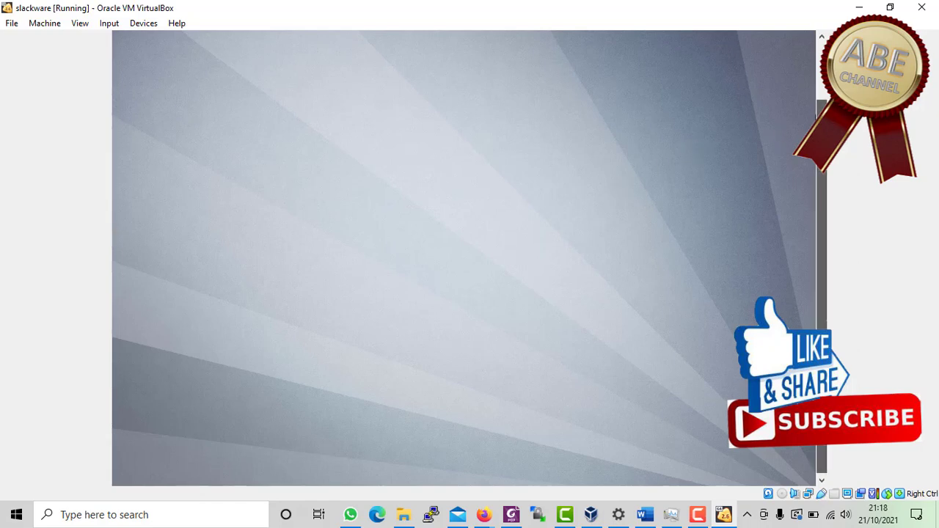
scroll(821, 256, "up", 3)
left_click(781, 39)
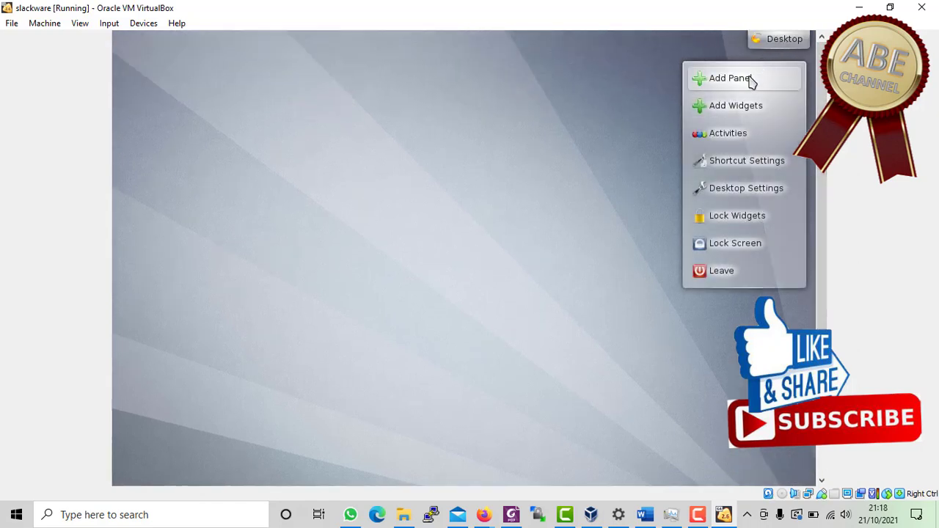
mouse_move(752, 81)
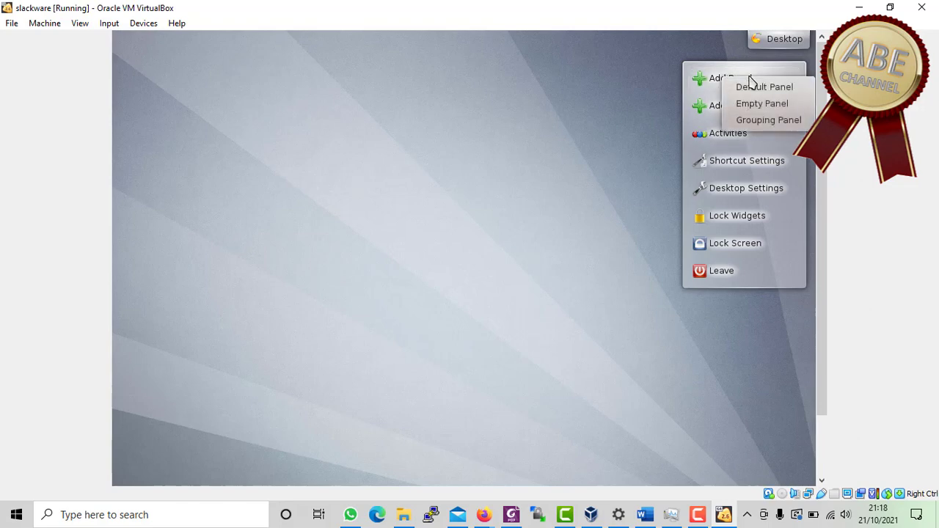
left_click(755, 87)
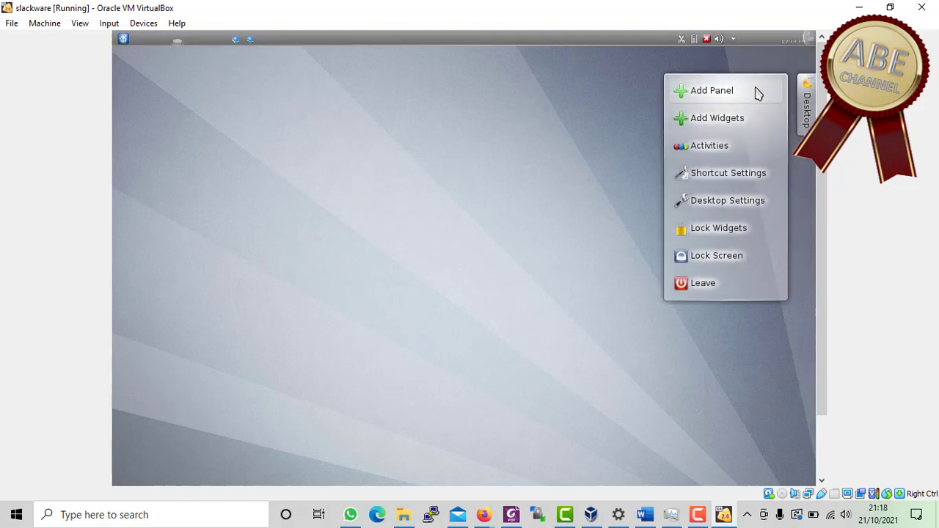
- Browse the Applications > Development category in the K launcher menu
left_click(121, 39)
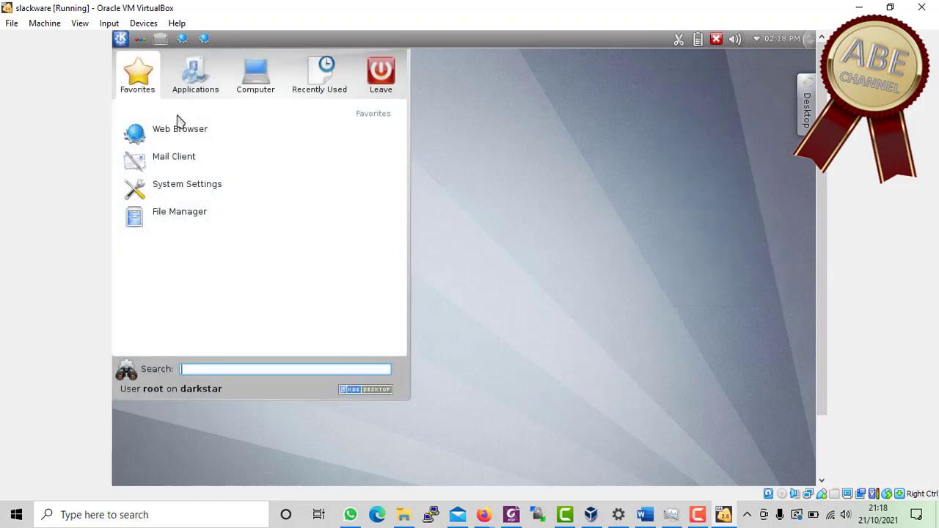
mouse_move(197, 88)
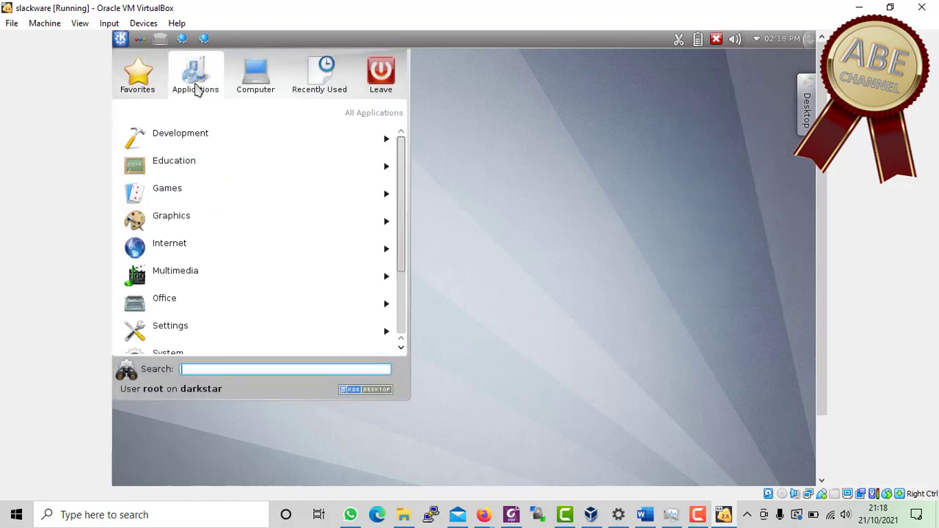
left_click(205, 137)
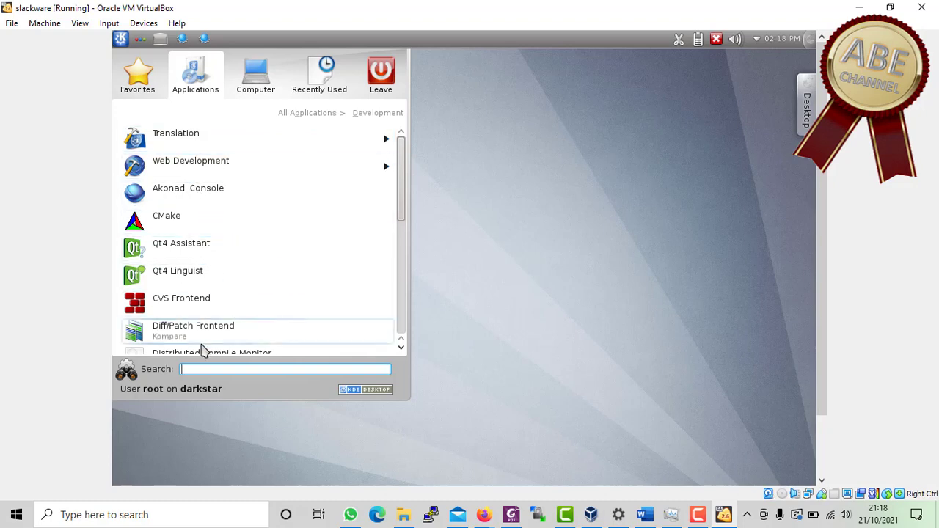
mouse_move(137, 86)
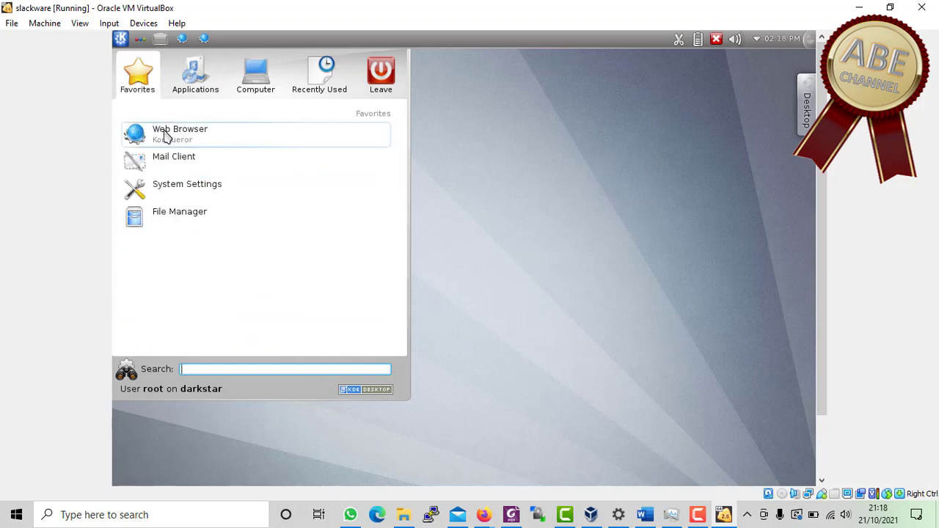
left_click(122, 41)
- Launch AMOR from Applications > Games in the K launcher
left_click(122, 41)
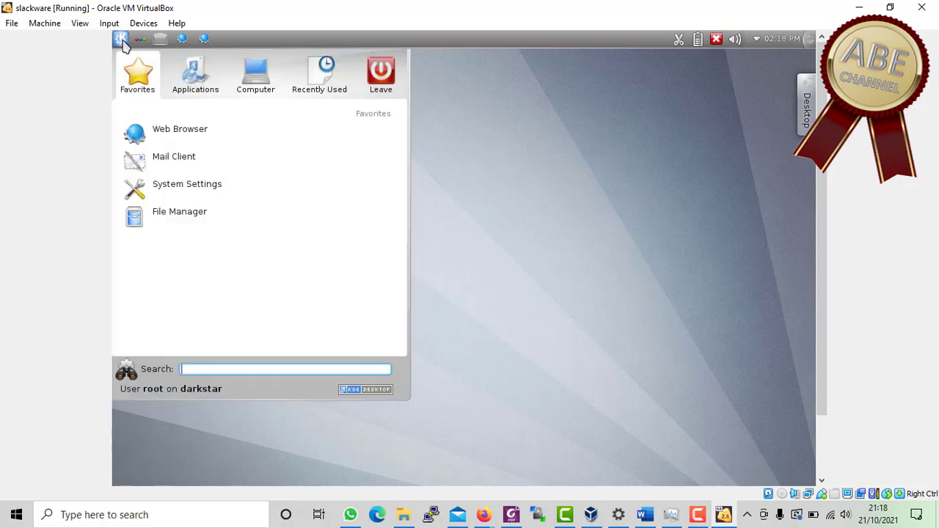
mouse_move(194, 98)
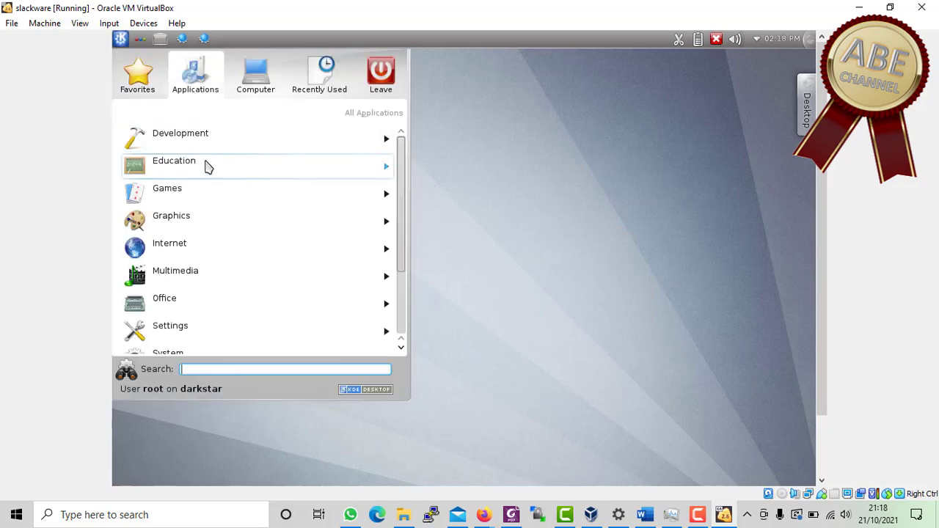
left_click(210, 203)
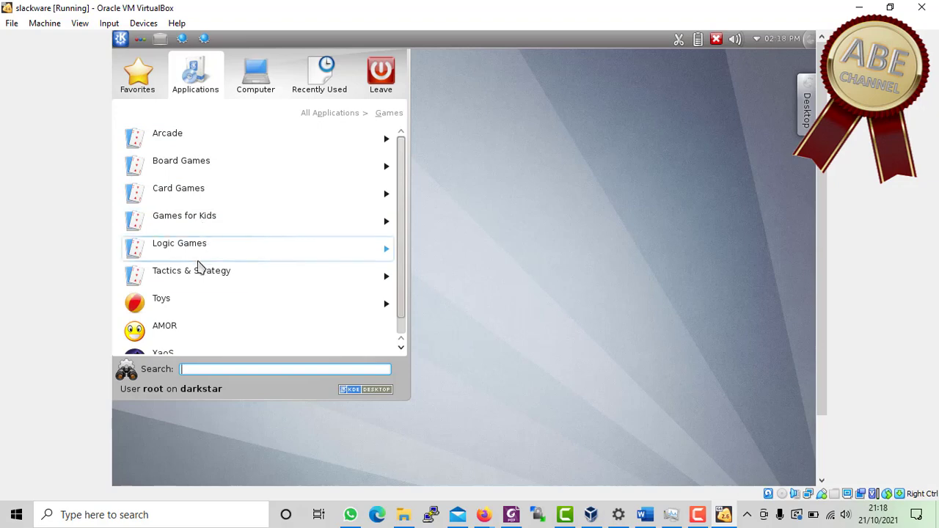
left_click(196, 331)
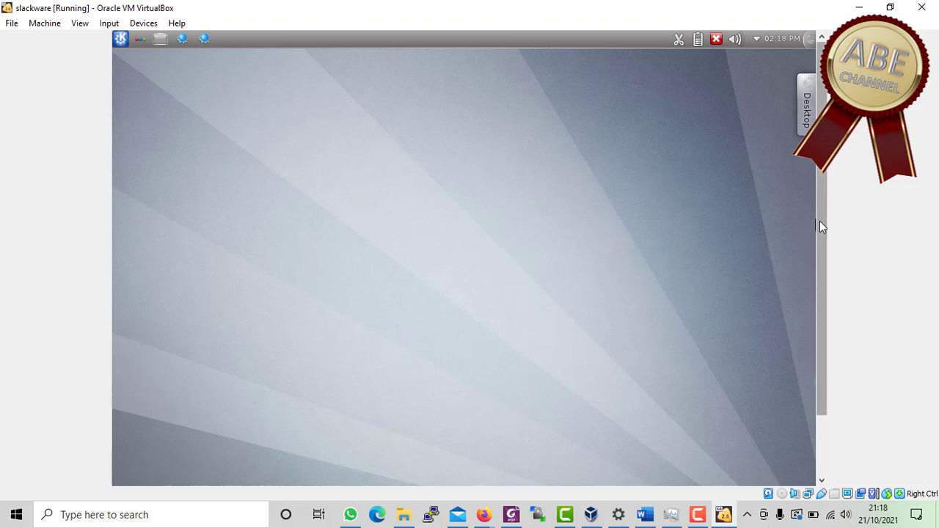
- Show the AMOR creature's context menu with its Quit option
left_click_drag(819, 221, 830, 322)
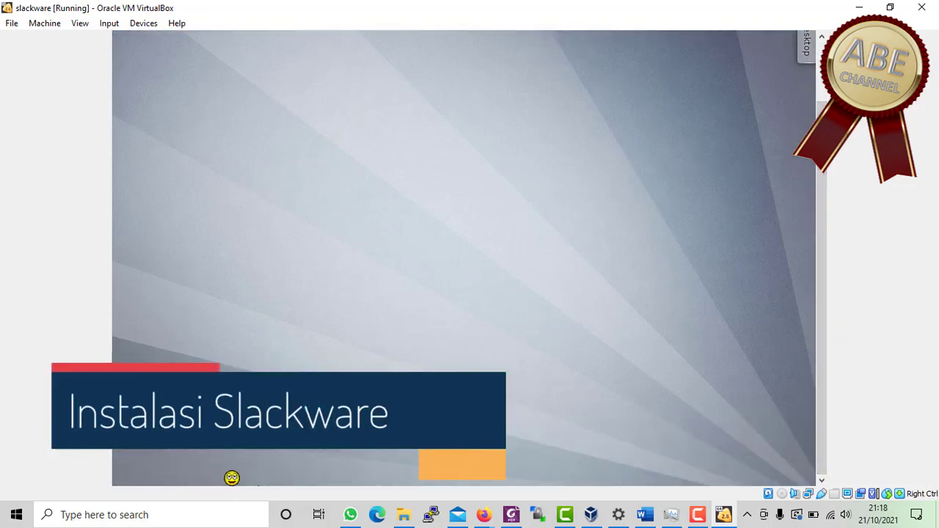
right_click(232, 477)
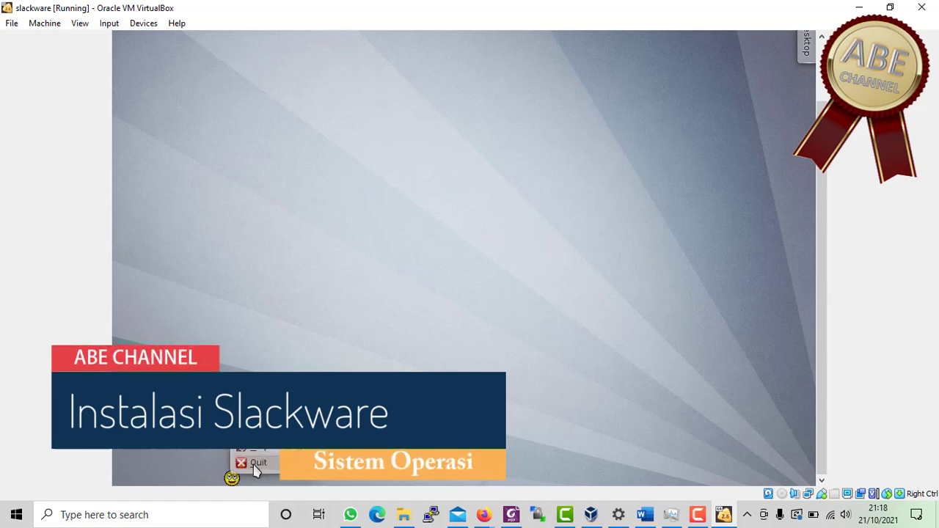